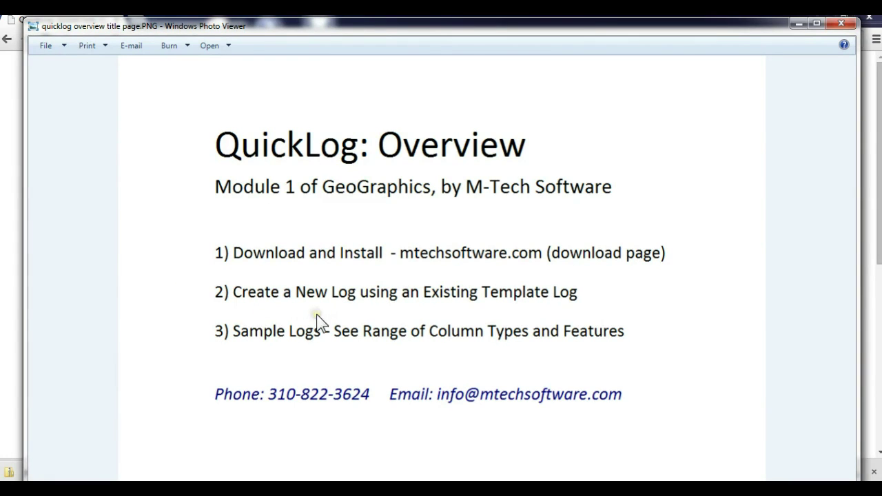
# - Switch to the browser and start the Geotechnical Graphics v. 2014.6 download from the M-Tech Software download page
pyautogui.click(208, 296)
pyautogui.click(800, 25)
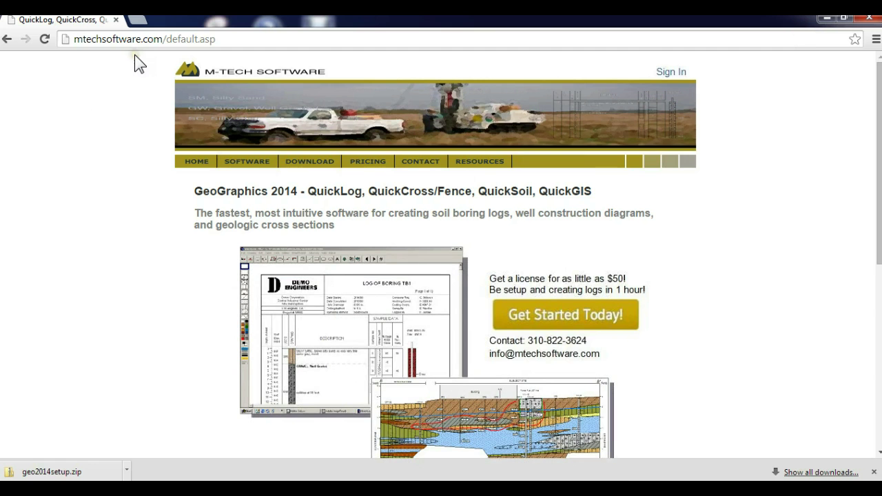
pyautogui.click(296, 167)
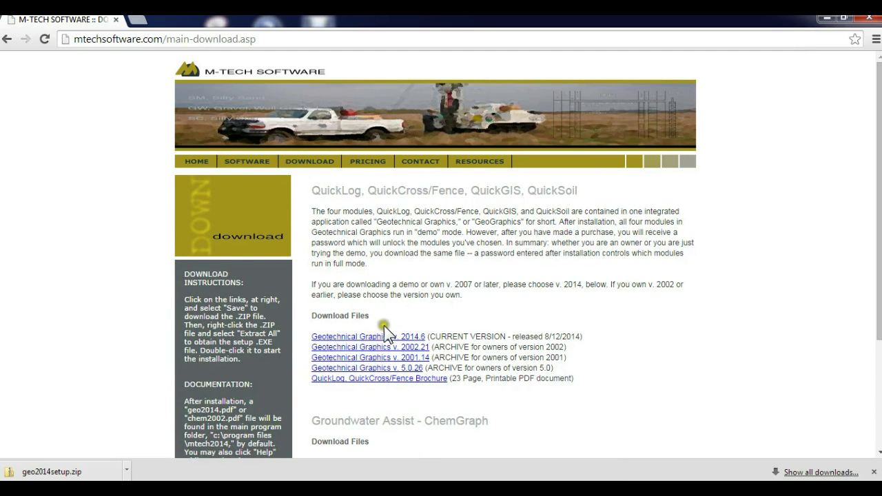
pyautogui.click(370, 336)
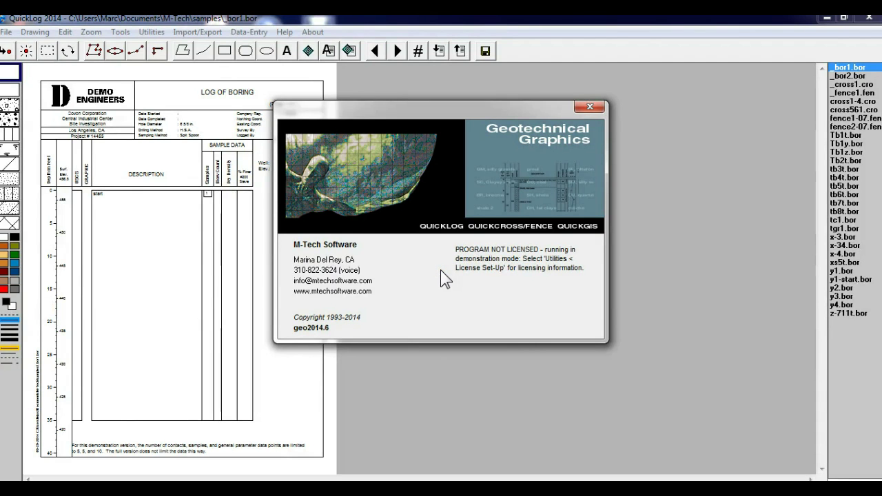
# - In QuickLog, set files to zoom to screen width after opening and reopen the _bor1.bor log
pyautogui.click(439, 270)
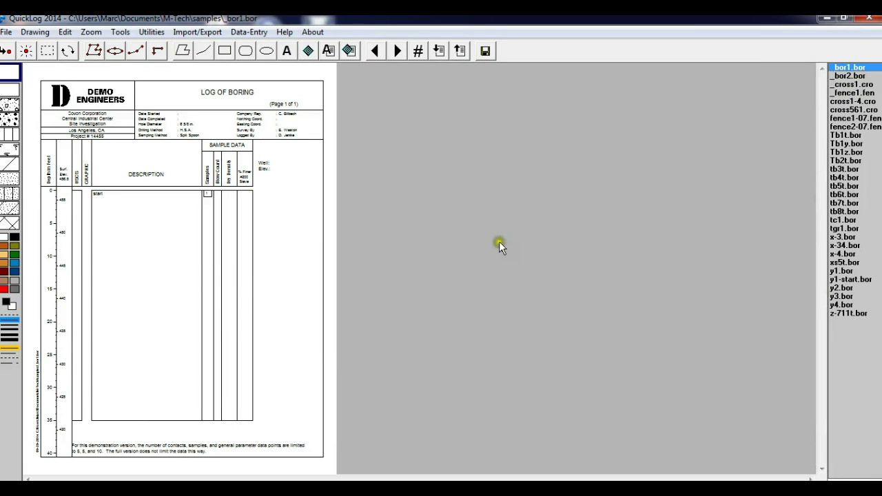
pyautogui.click(149, 31)
pyautogui.click(199, 118)
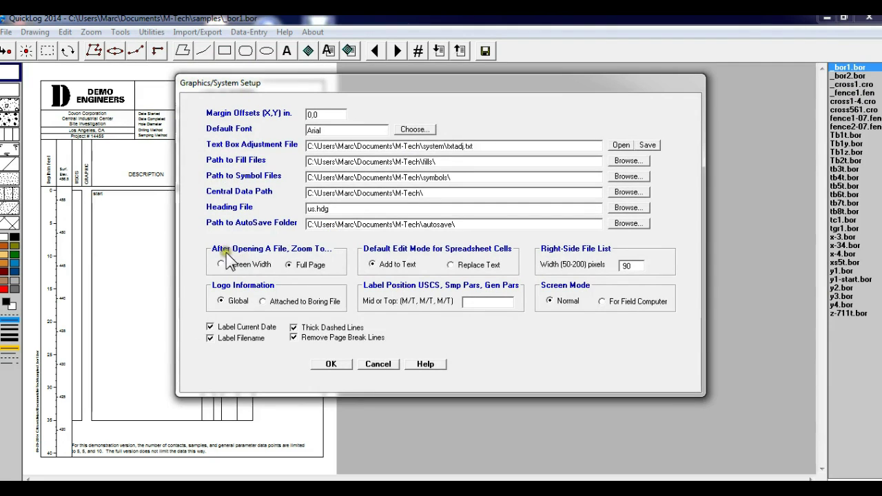
pyautogui.click(221, 264)
pyautogui.click(332, 364)
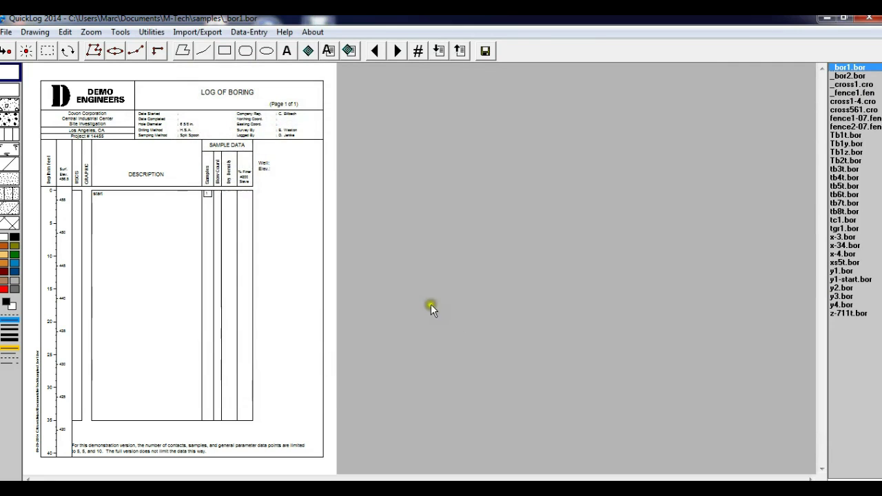
pyautogui.click(837, 66)
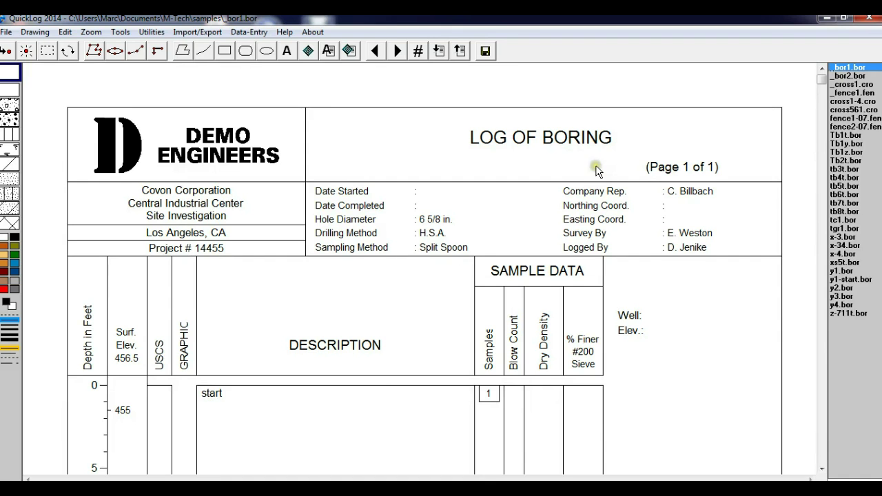
# - Set the boring name in the log title to ZW1
pyautogui.doubleClick(562, 139)
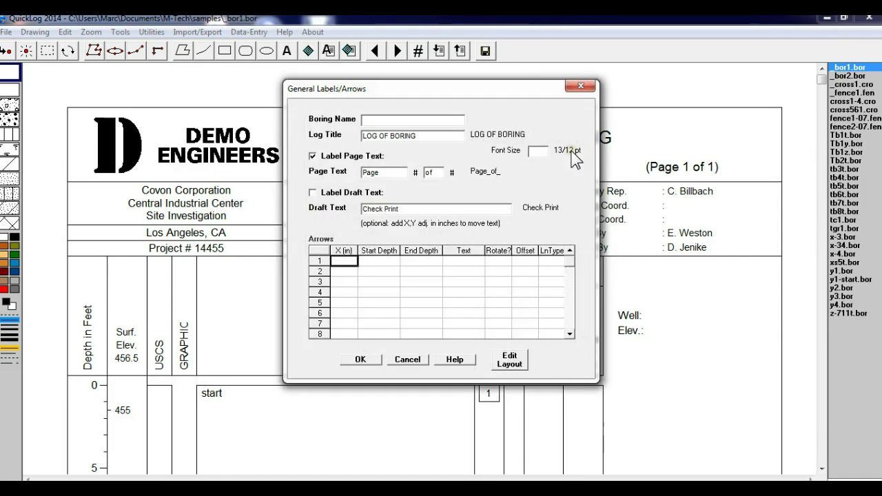
pyautogui.click(373, 118)
pyautogui.write('zW1')
pyautogui.click(364, 358)
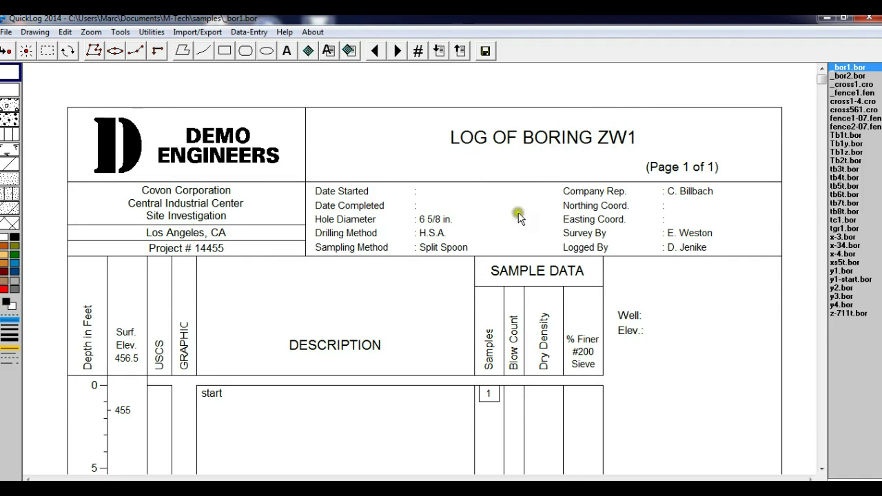
# - Enter 9/1/2014 as the Date Started in the boring information
pyautogui.doubleClick(361, 193)
pyautogui.click(293, 109)
pyautogui.write('9/1/2014')
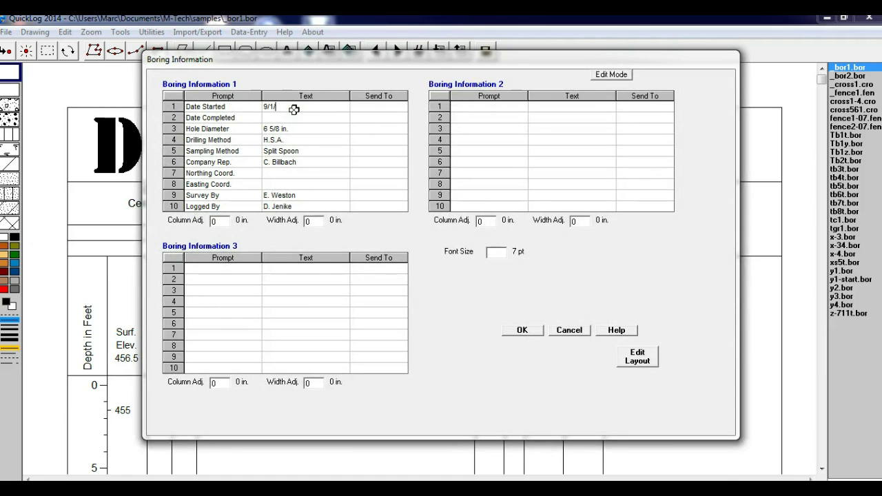
pyautogui.click(526, 329)
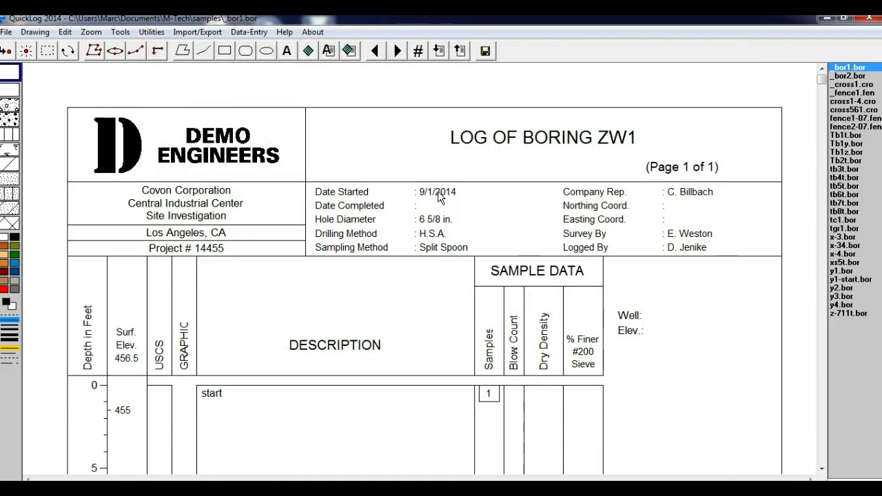
# - Open the lithology data of the "start" layer at depth 0 and assign it the SC fill pattern
pyautogui.click(296, 411)
pyautogui.doubleClick(212, 394)
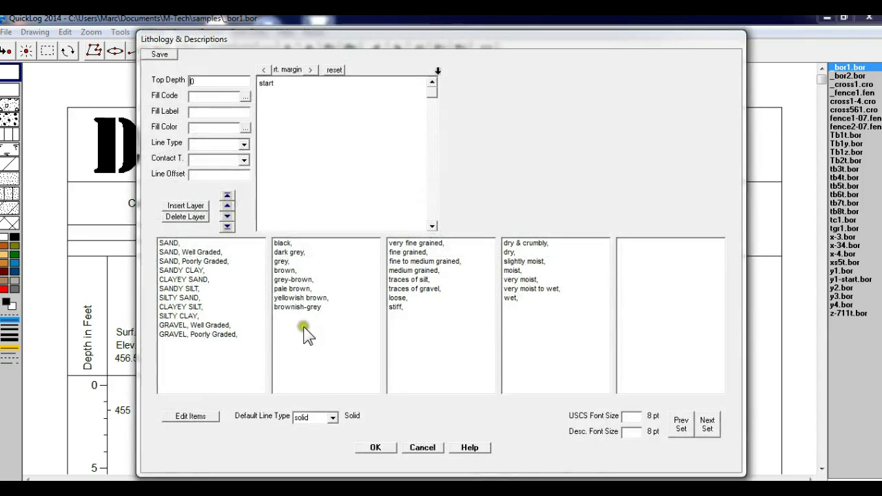
pyautogui.click(301, 137)
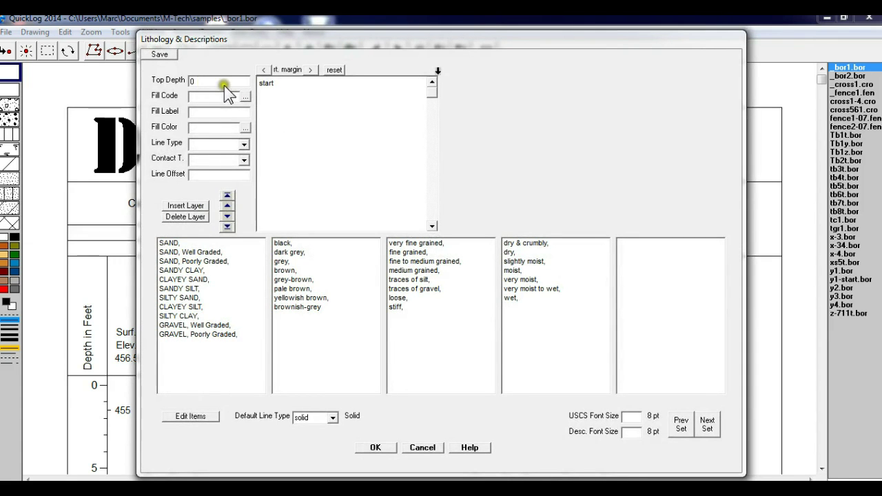
pyautogui.click(244, 97)
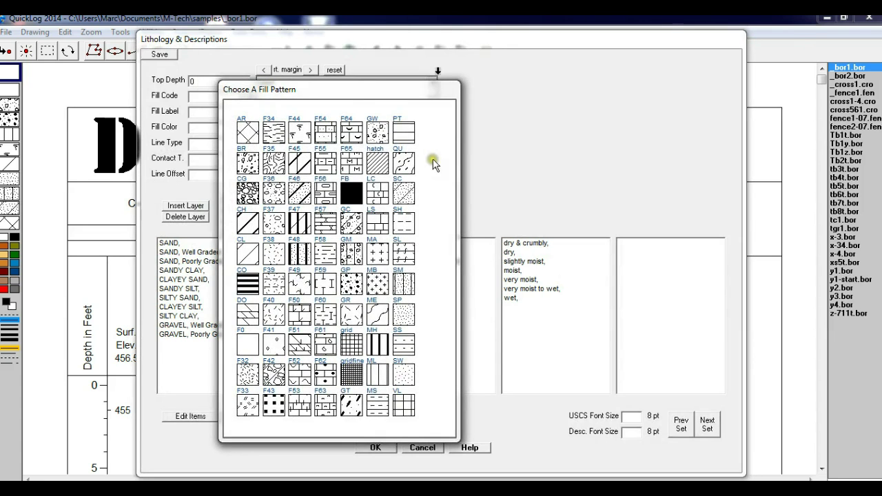
pyautogui.click(403, 192)
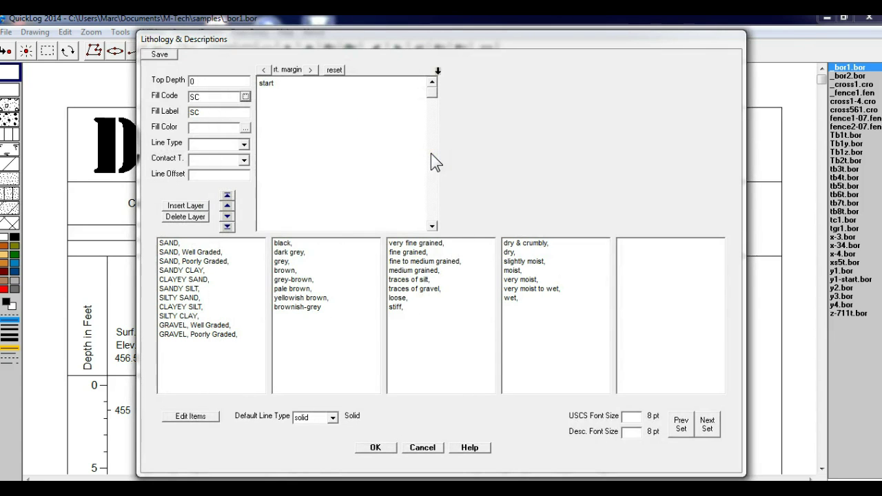
# - Replace the layer description with the predefined items "SANDY CLAY, brown, fine to medium grained, slightly moist,"
pyautogui.click(284, 86)
pyautogui.press('BackSpace')
pyautogui.press('BackSpace')
pyautogui.press('BackSpace')
pyautogui.press('BackSpace')
pyautogui.press('BackSpace')
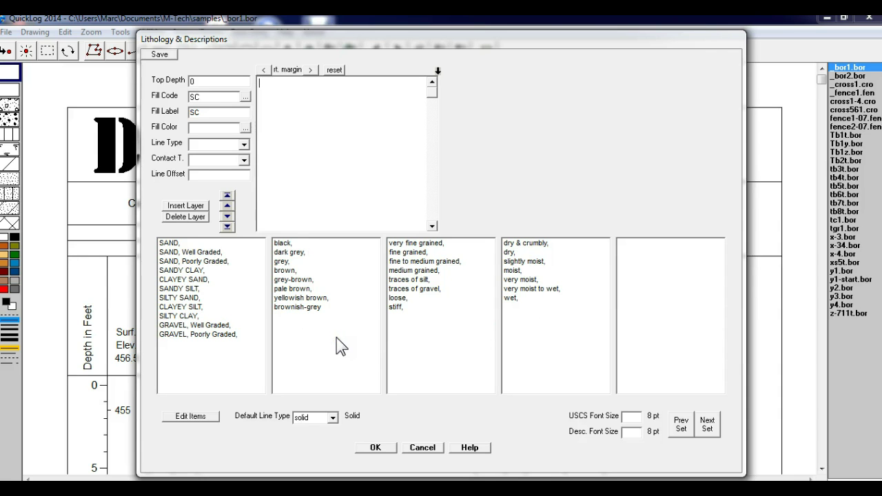
pyautogui.click(198, 270)
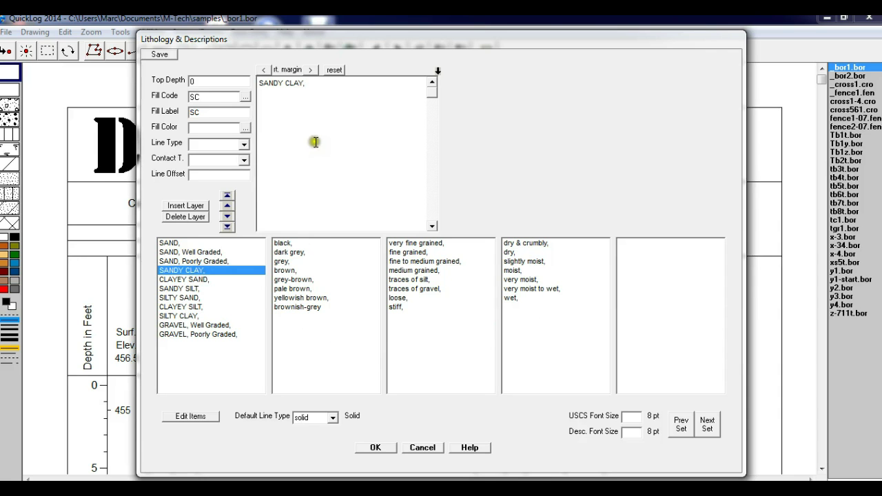
pyautogui.click(288, 270)
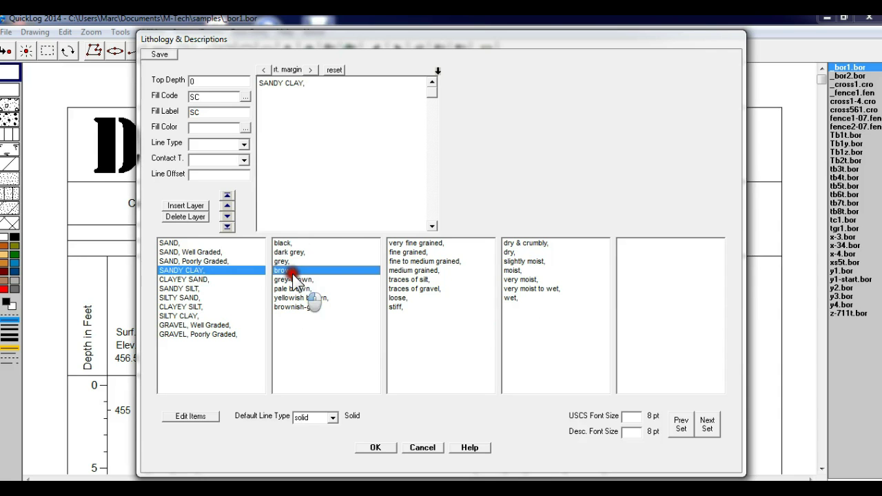
pyautogui.click(402, 262)
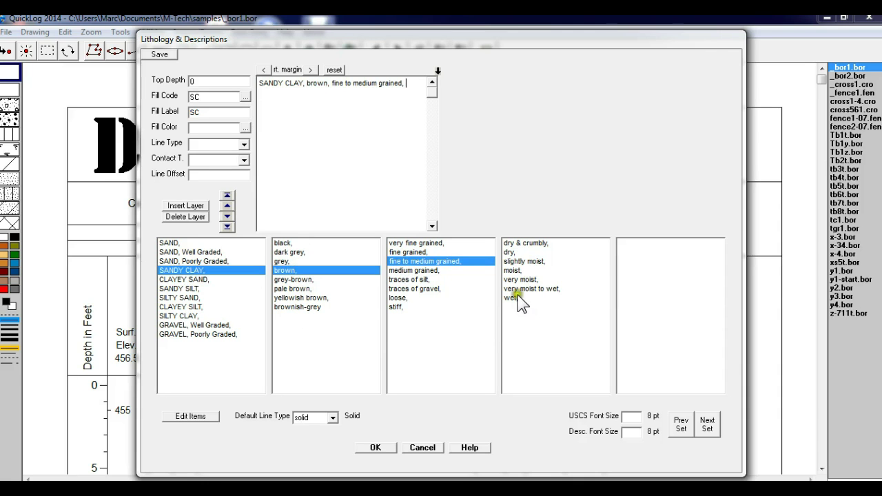
pyautogui.click(518, 261)
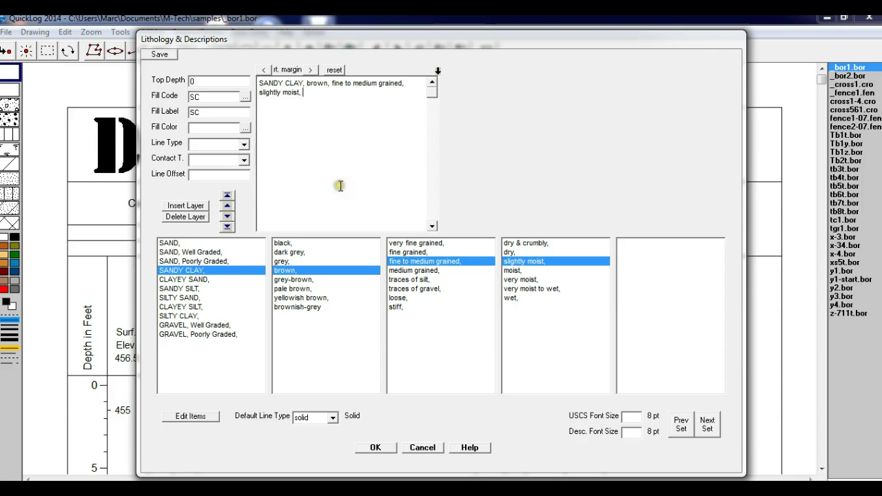
# - Open the description item editor and look through item sets 2, 3 and 1
pyautogui.click(512, 337)
pyautogui.click(205, 417)
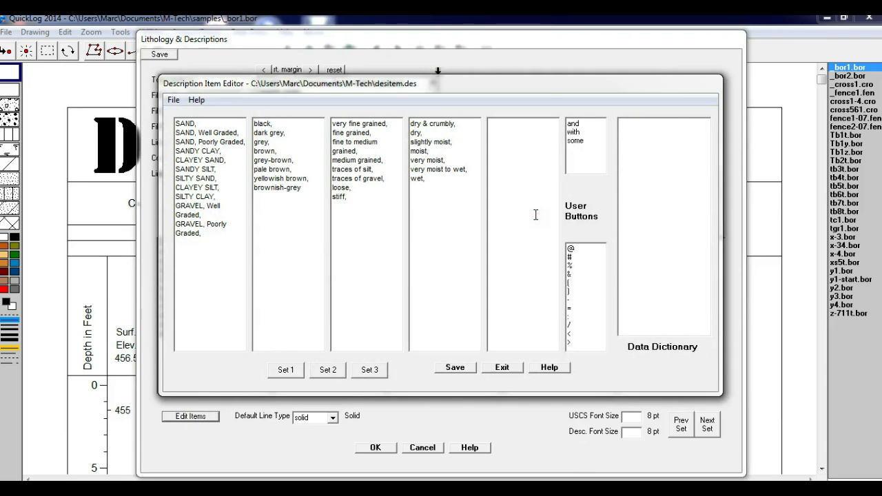
pyautogui.click(325, 370)
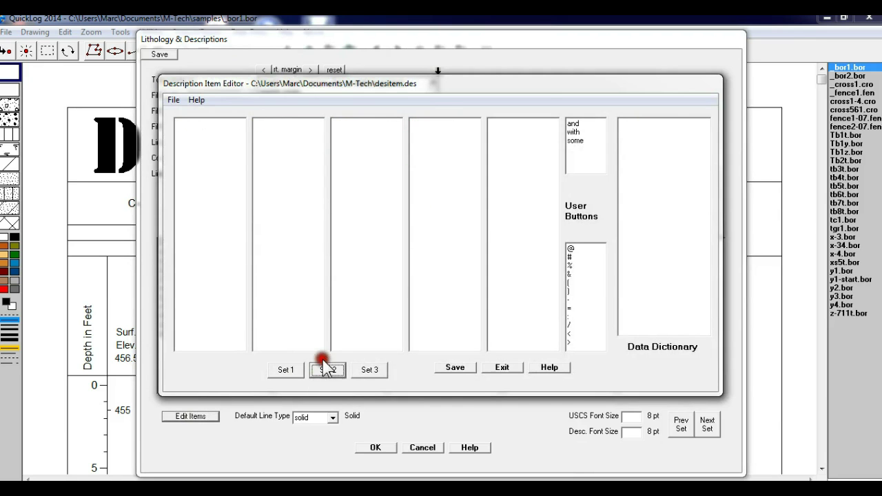
pyautogui.click(369, 370)
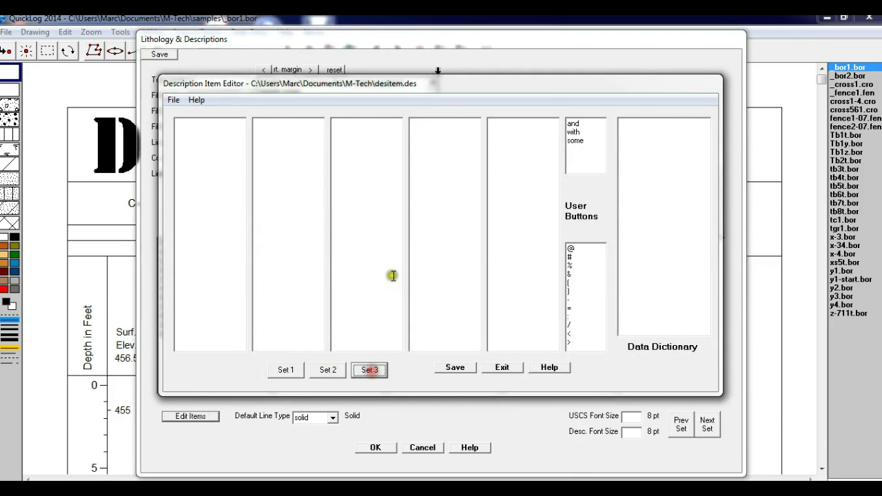
pyautogui.click(286, 370)
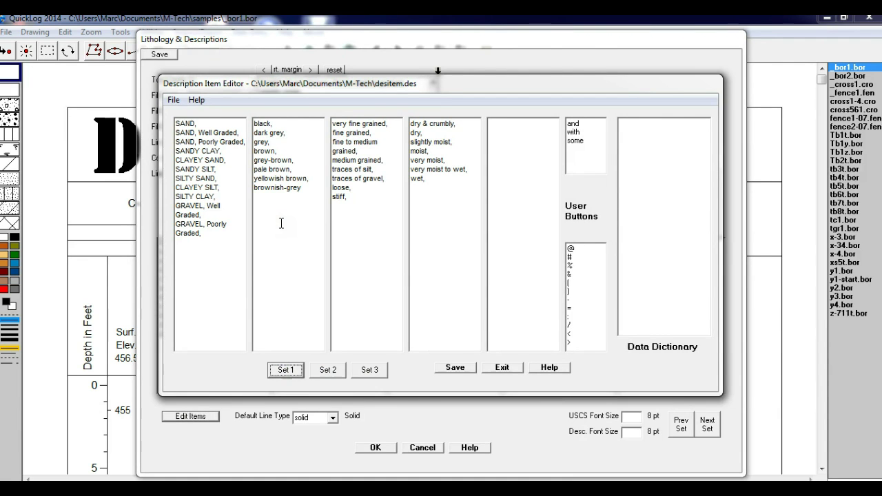
# - Load the description item file desitem-Y.des into the item editor
pyautogui.click(174, 100)
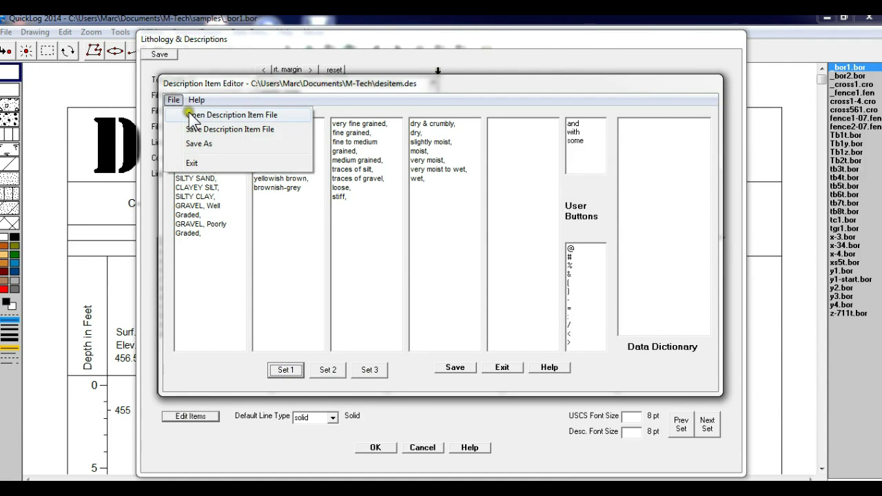
pyautogui.click(201, 112)
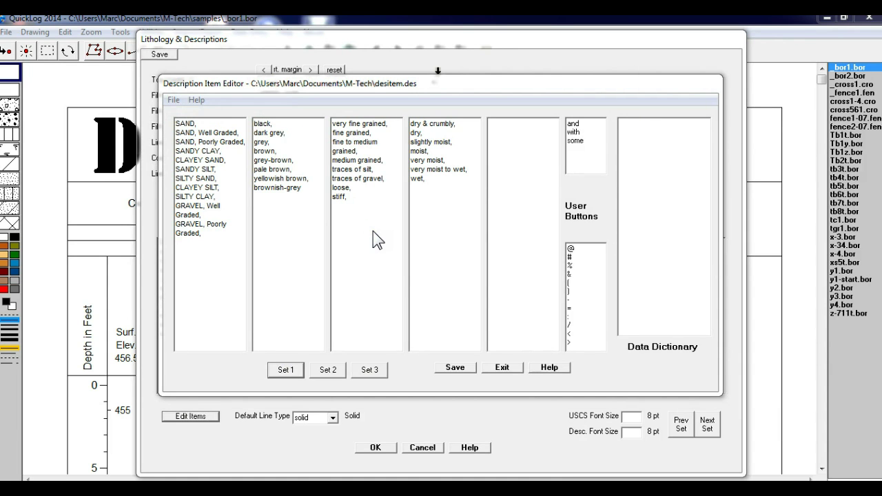
pyautogui.doubleClick(344, 245)
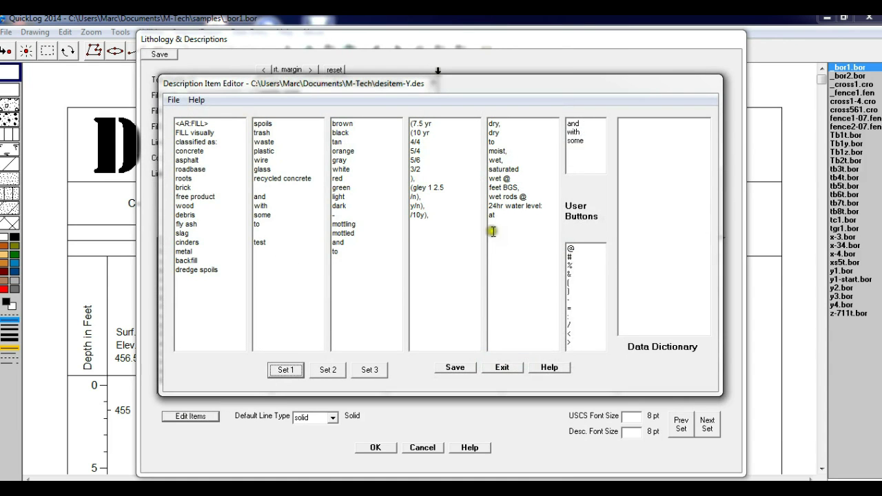
# - Review all three item sets of desitem-Y.des and return to the layer's lithology data
pyautogui.click(336, 370)
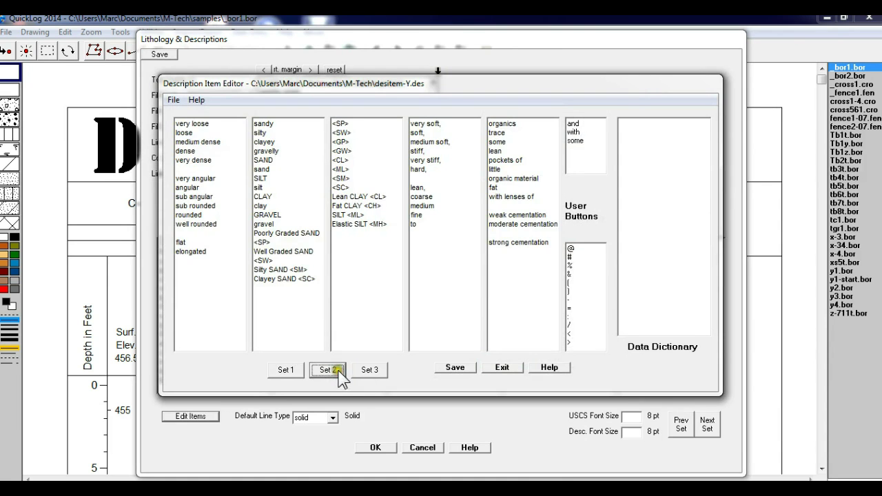
pyautogui.click(370, 370)
pyautogui.click(343, 371)
pyautogui.click(286, 369)
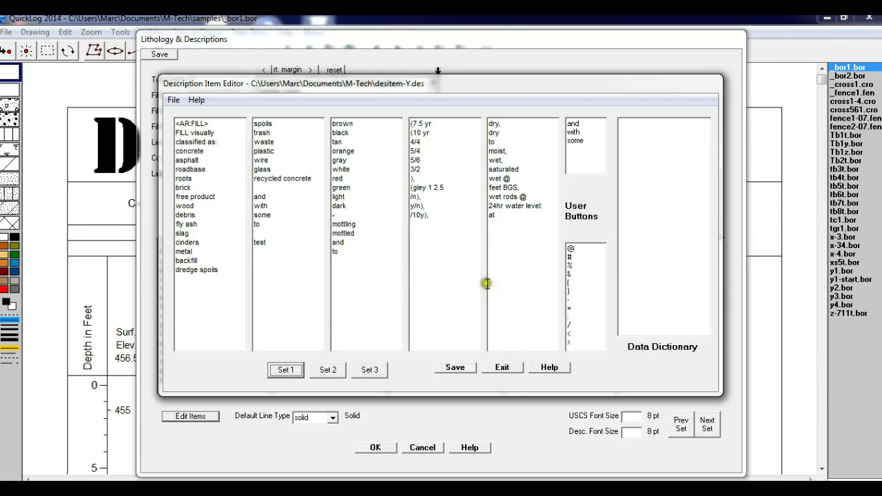
pyautogui.click(506, 368)
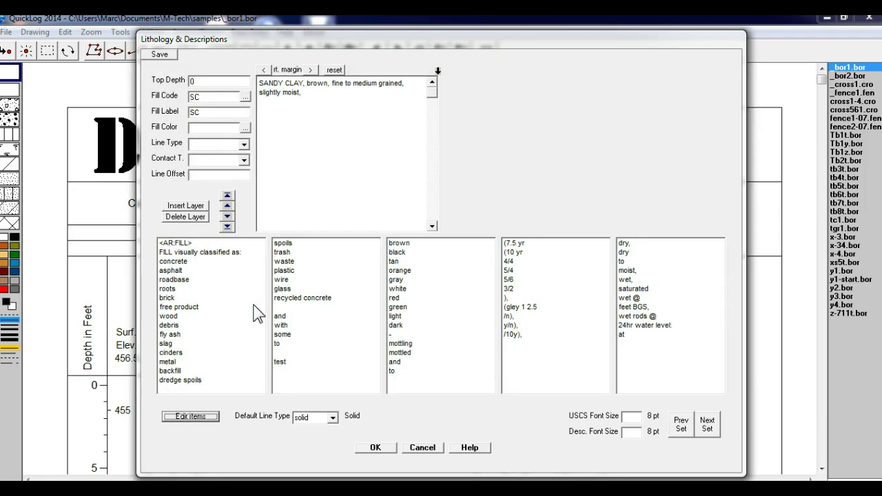
# - Edit the description items in the second column of set 1, changing "test" to "test2" and adding "test 3", and save them
pyautogui.click(194, 415)
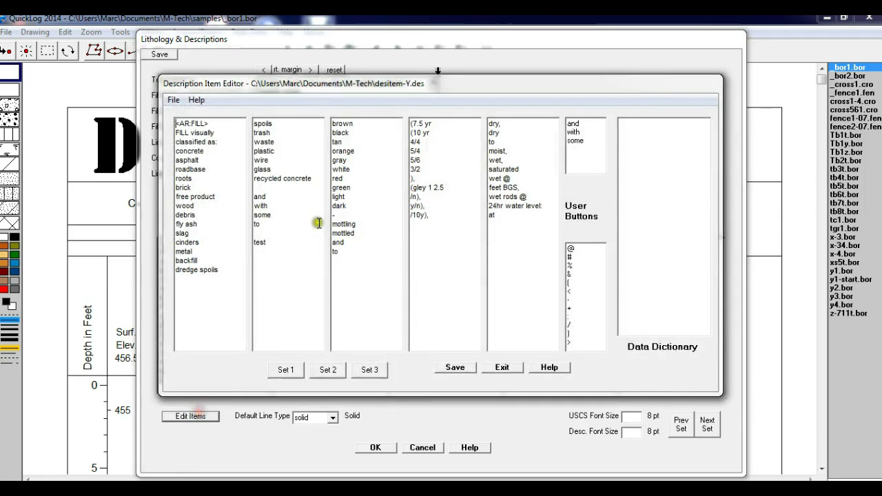
pyautogui.click(261, 243)
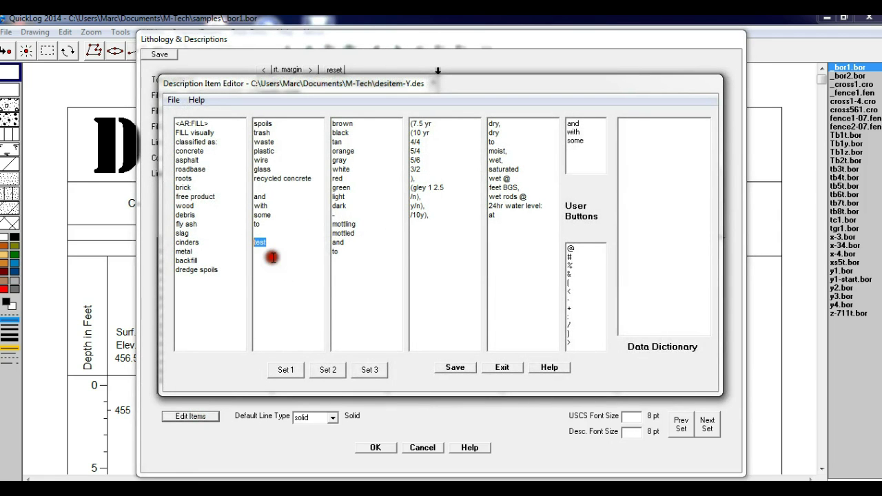
pyautogui.press('End')
pyautogui.write('2')
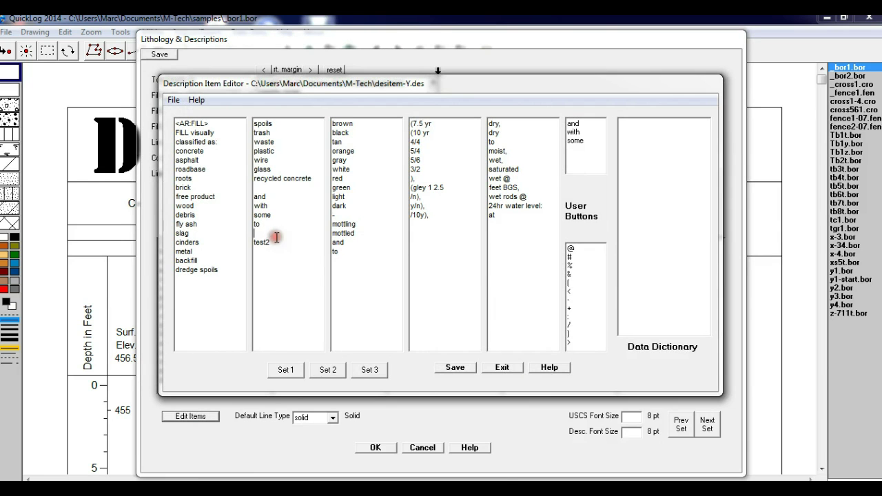
pyautogui.click(265, 255)
pyautogui.write('test 3')
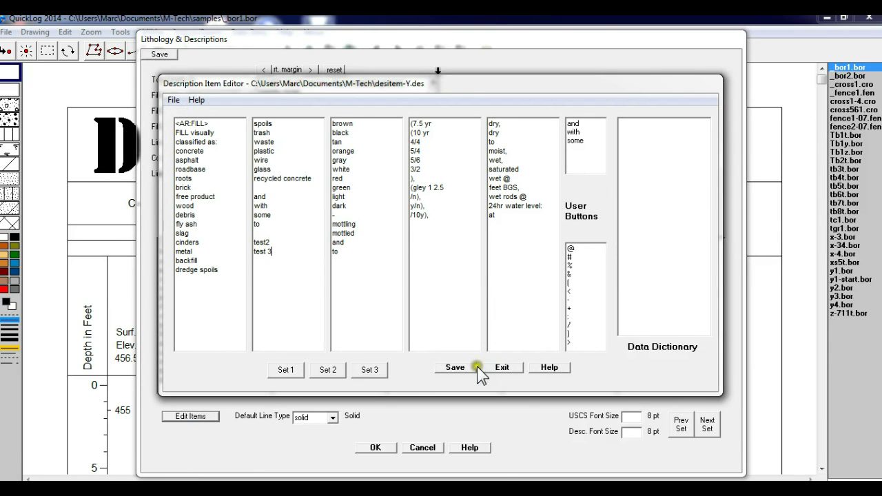
pyautogui.click(467, 367)
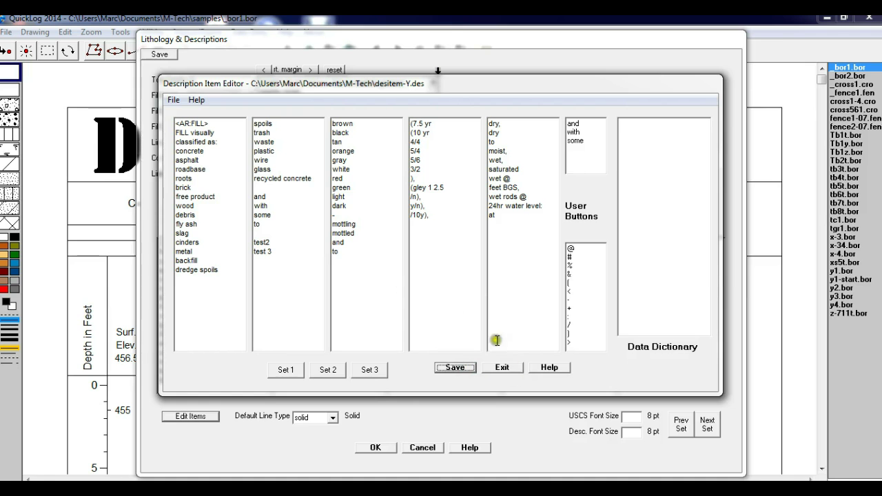
# - Close the item editor and extend the SANDY CLAY description with the item test2 and a "cobbles at 4 feet" note at depth 4
pyautogui.click(502, 368)
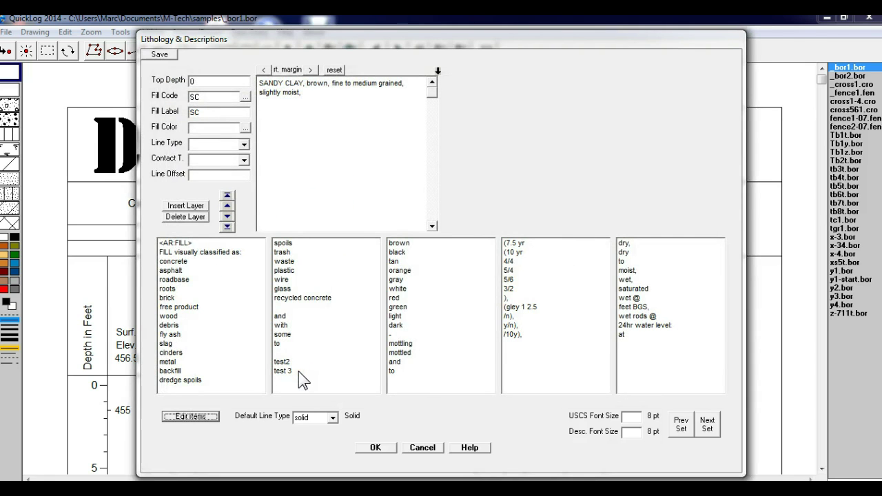
pyautogui.click(314, 96)
pyautogui.click(282, 363)
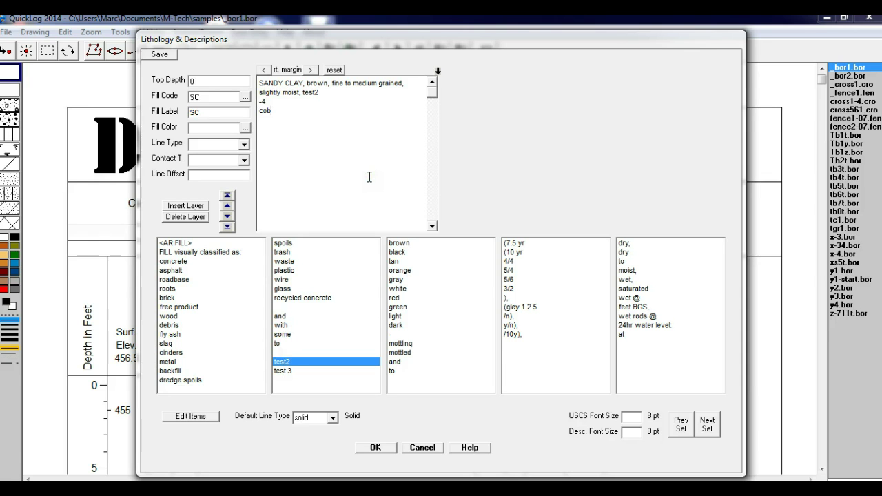
pyautogui.write('4 feet')
# - Move to the next lithology layer, set its top depth to 5, and apply the lithology data to the log
pyautogui.click(227, 216)
pyautogui.doubleClick(204, 82)
pyautogui.write('5')
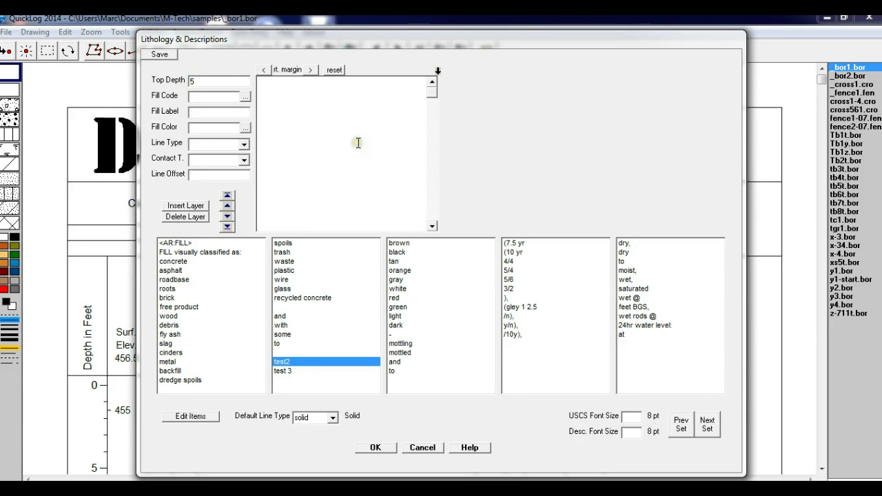
pyautogui.click(391, 448)
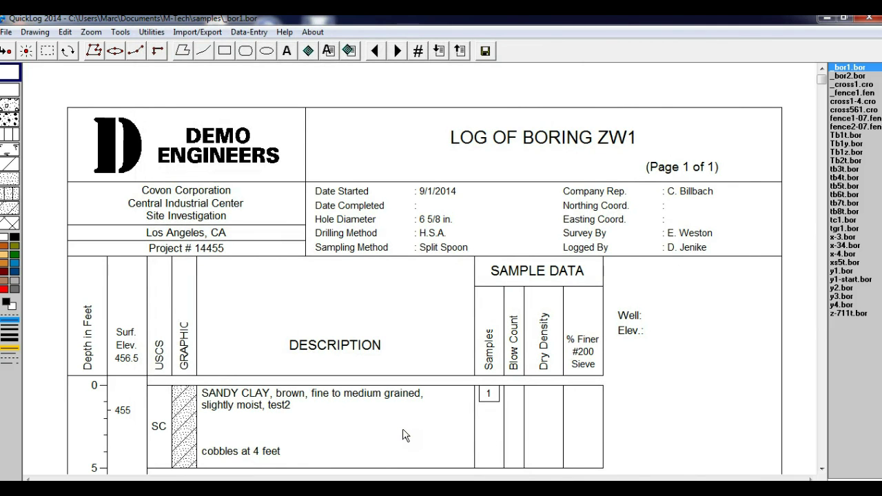
# - In the soil sample data, set the first sample's end depth to 2, blow count to 6, 7, dry density to 67 and % Finer to 80
pyautogui.click(490, 393)
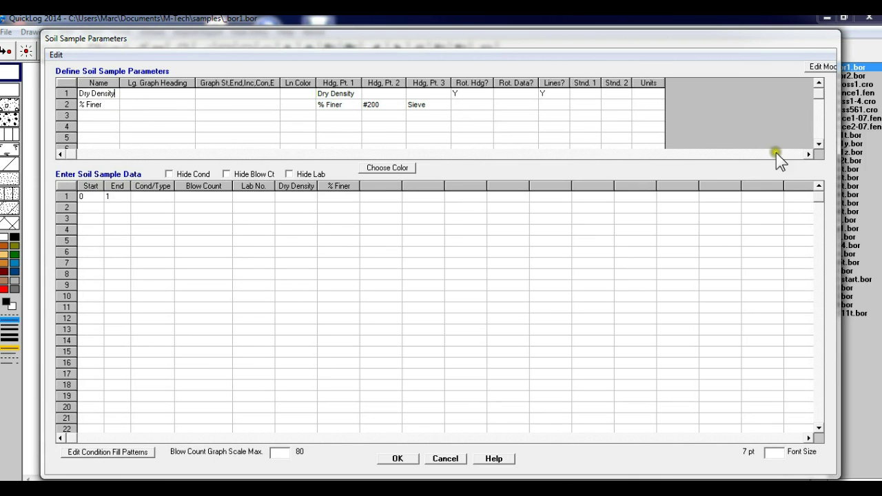
pyautogui.click(817, 144)
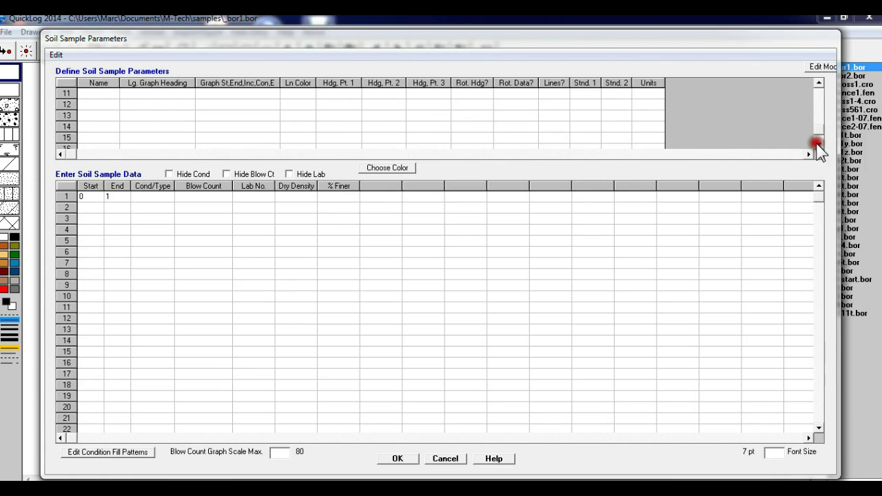
pyautogui.moveTo(822, 128); pyautogui.dragTo(799, 88)
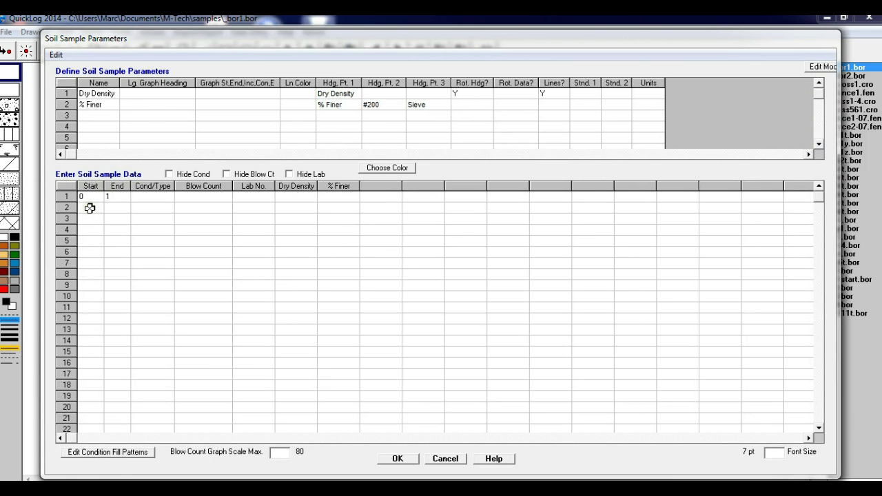
pyautogui.click(118, 197)
pyautogui.write('2')
pyautogui.click(190, 198)
pyautogui.click(288, 198)
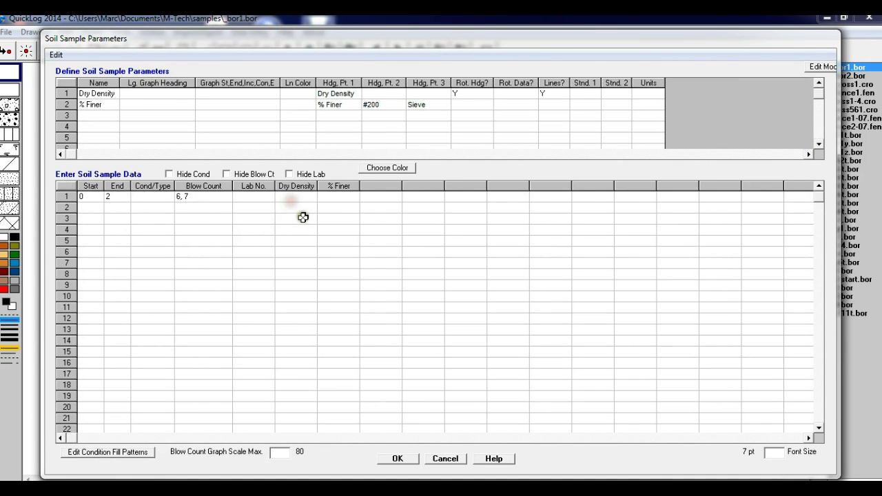
pyautogui.write('67')
pyautogui.click(329, 198)
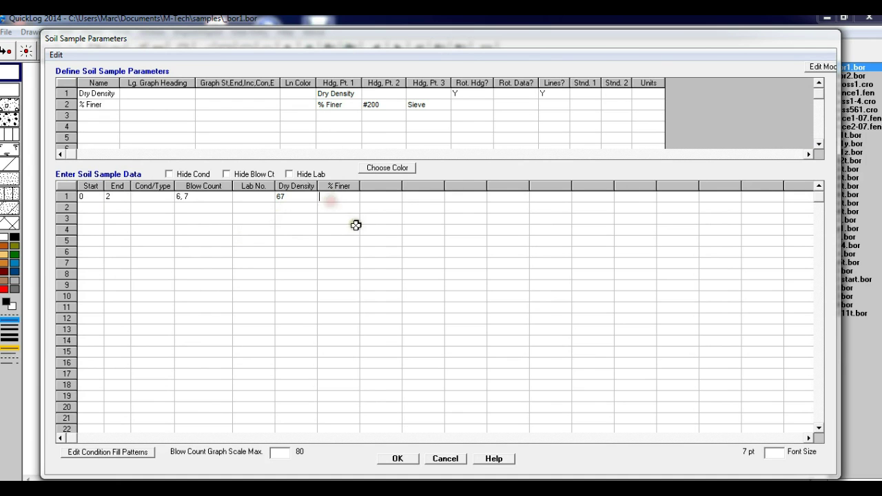
pyautogui.write('80')
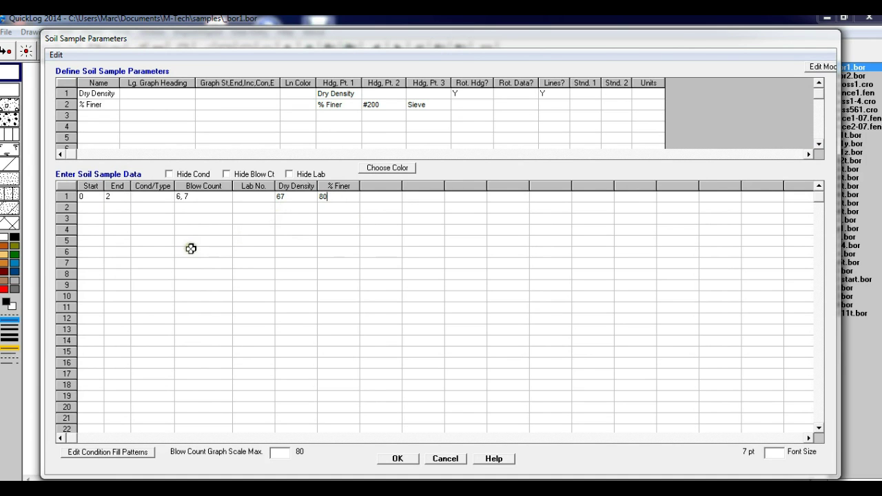
# - Add a second soil sample from 3 to 5 with blow count 2, 2, 5, 8, dry density 65 and % Finer 85, and apply
pyautogui.click(130, 228)
pyautogui.click(114, 208)
pyautogui.write('6')
pyautogui.write('5')
pyautogui.click(198, 210)
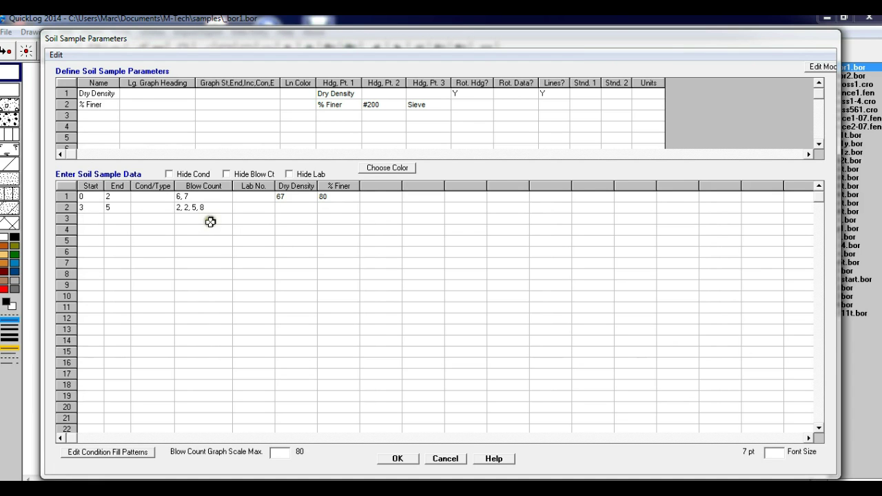
pyautogui.click(310, 210)
pyautogui.write('65')
pyautogui.click(329, 209)
pyautogui.write('85')
pyautogui.click(410, 459)
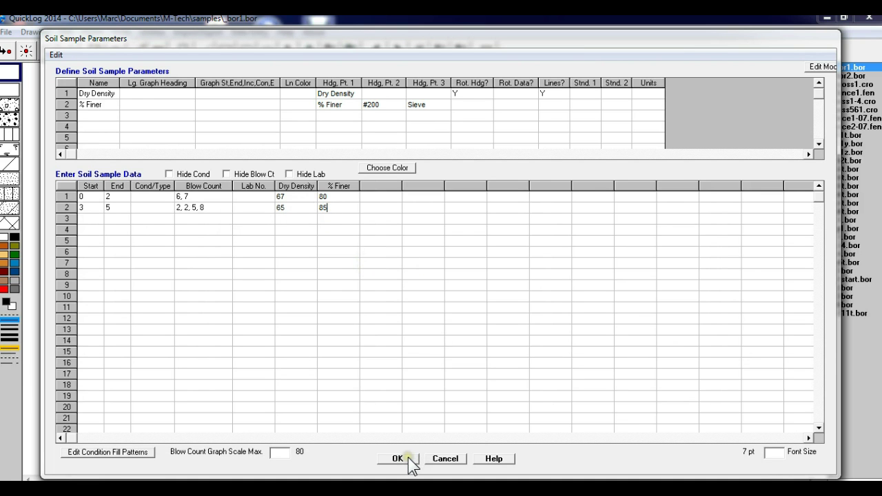
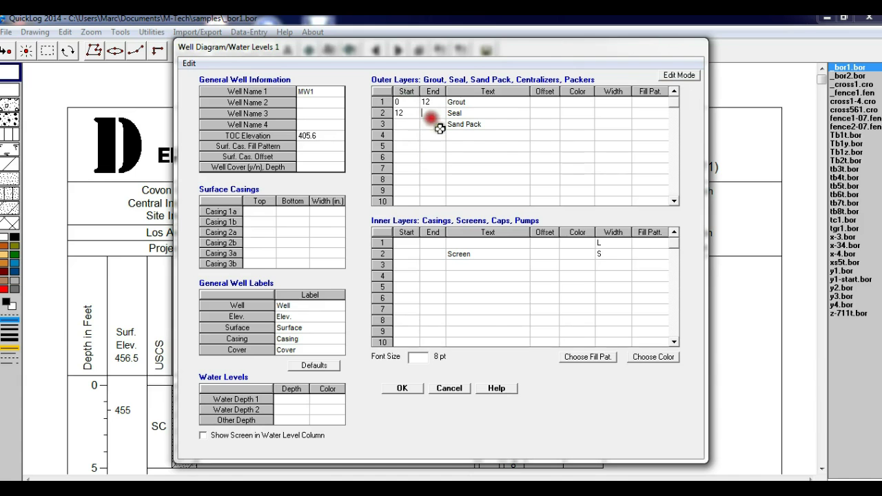
# - Set the well's seal to end at 14 and its sand pack to run from 14 to 28, and apply
pyautogui.click(419, 139)
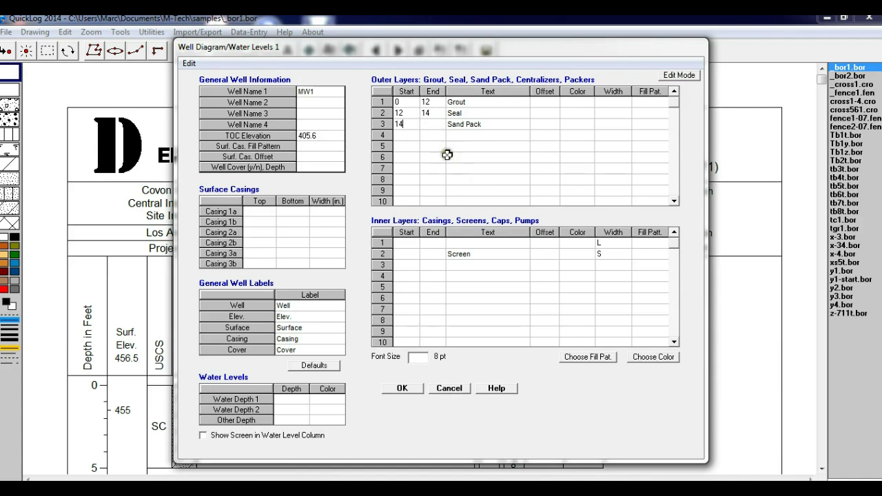
pyautogui.click(433, 124)
pyautogui.write('28')
pyautogui.click(417, 388)
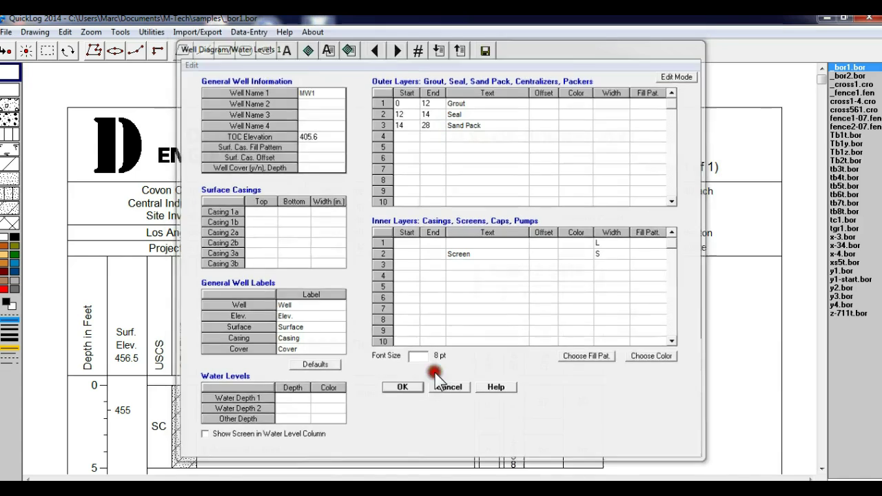
# - Reopen the well diagram data, enter depths for the inner casing starting at -1 and for the screen, and apply
pyautogui.moveTo(822, 79); pyautogui.dragTo(825, 174)
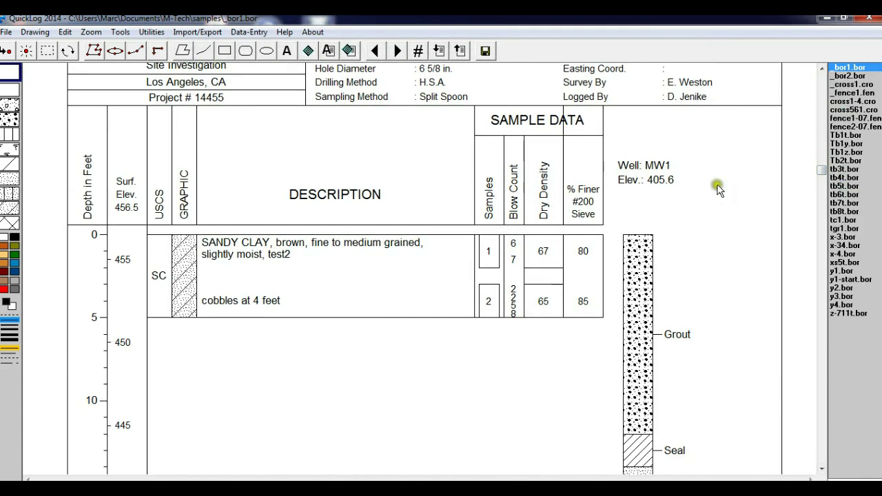
pyautogui.moveTo(824, 234); pyautogui.dragTo(829, 191)
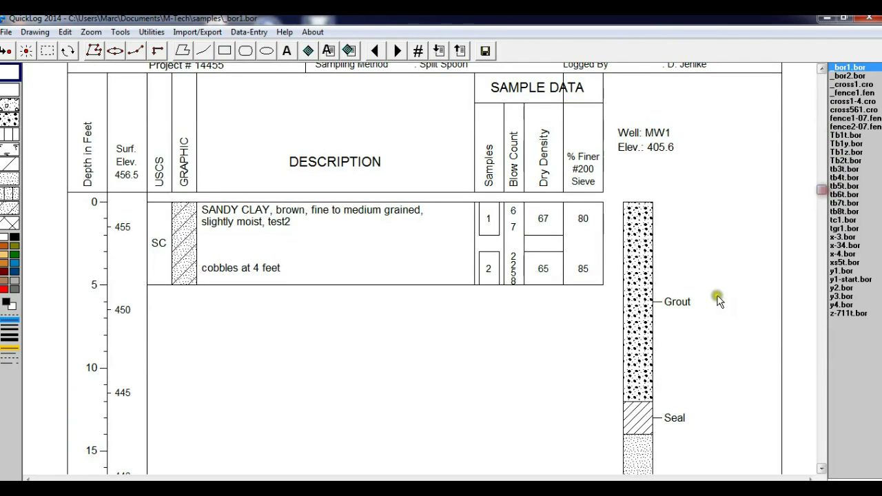
pyautogui.doubleClick(678, 303)
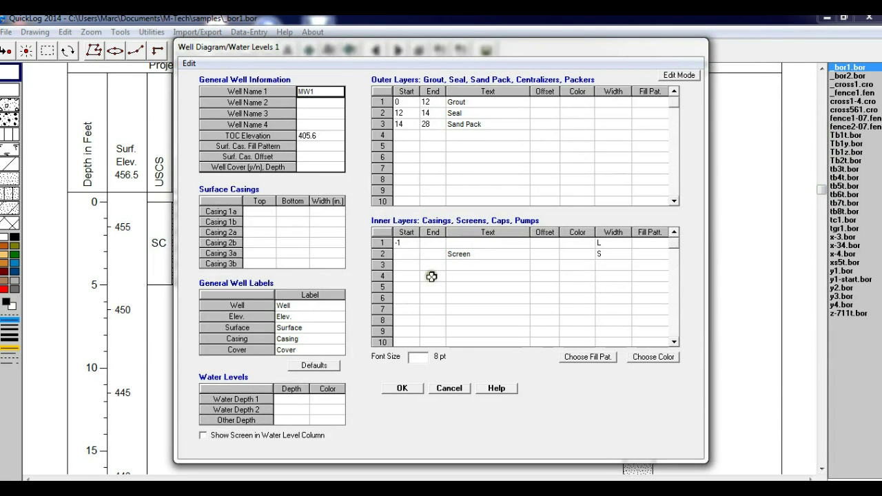
pyautogui.click(430, 253)
pyautogui.click(411, 259)
pyautogui.click(405, 388)
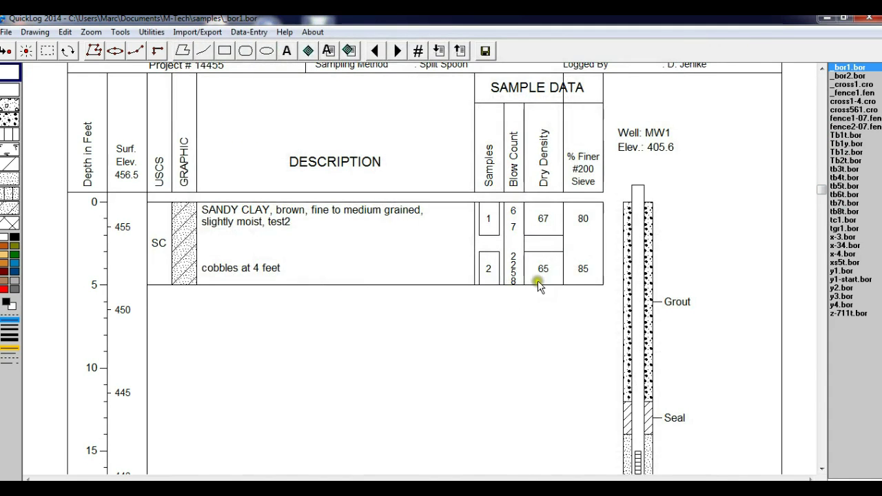
pyautogui.moveTo(821, 190)
pyautogui.mouseDown()
pyautogui.moveTo(827, 349)
pyautogui.moveTo(821, 171)
pyautogui.moveTo(830, 158)
pyautogui.mouseUp()
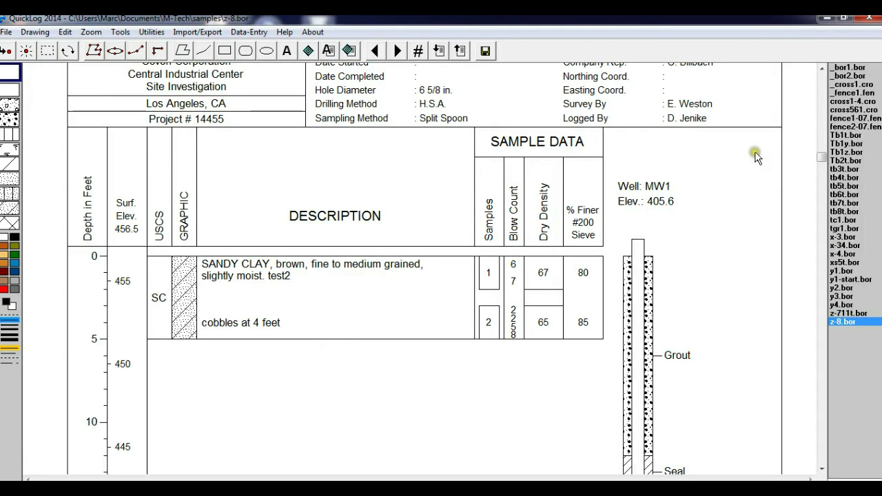
# - Reopen the template log _bor1.bor and look at its boring information without changing it
pyautogui.click(846, 67)
pyautogui.click(488, 297)
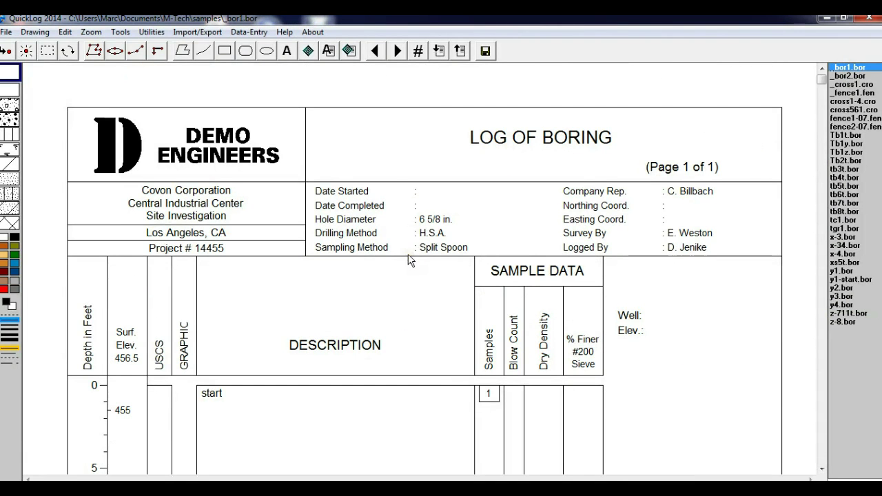
pyautogui.doubleClick(344, 196)
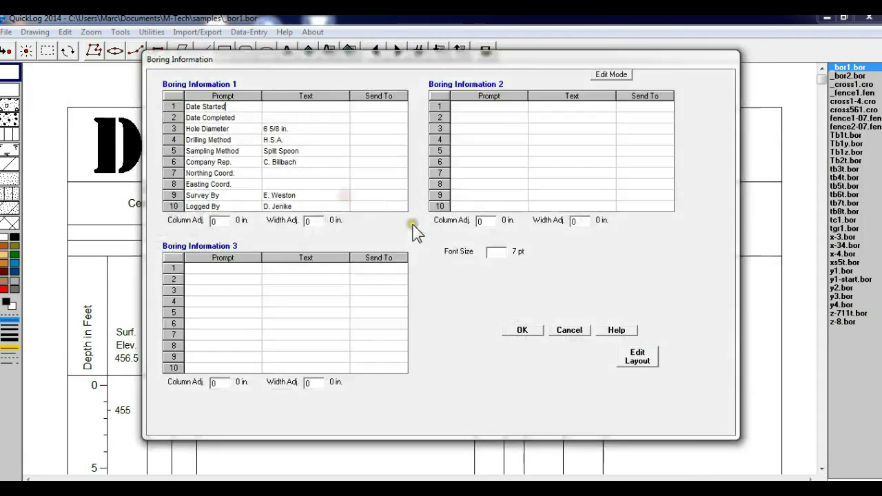
pyautogui.click(567, 328)
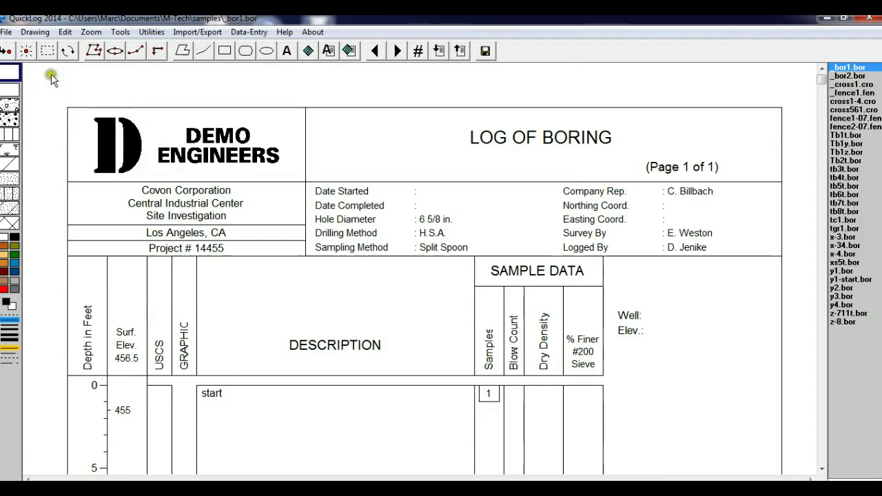
pyautogui.click(5, 32)
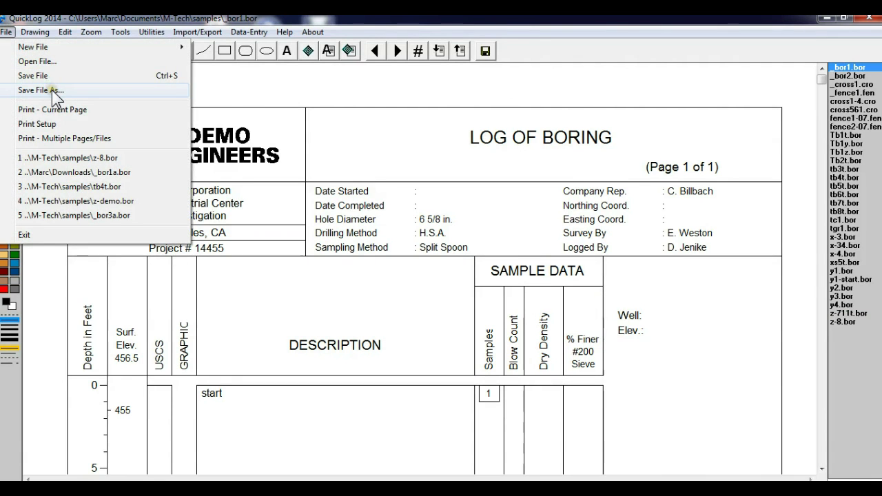
pyautogui.click(256, 89)
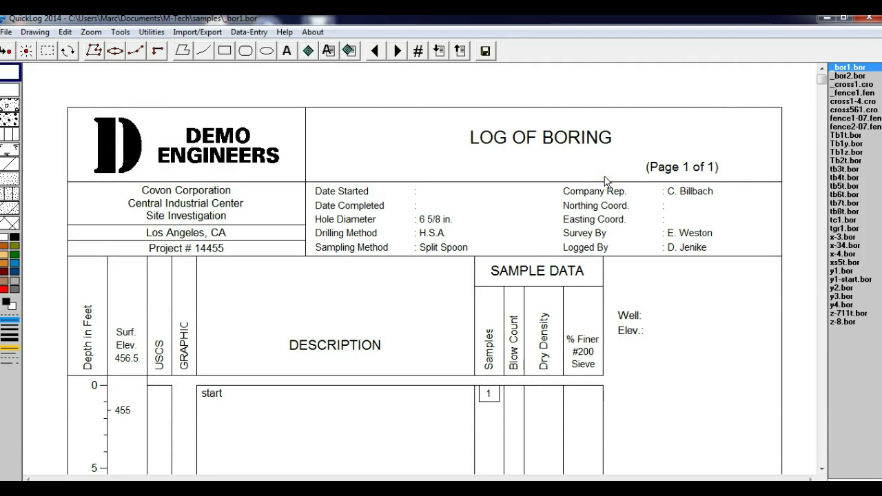
# - Open the sample log Tb1t.bor, look it over along its full depth, and check the samples folder in Windows Explorer
pyautogui.click(846, 135)
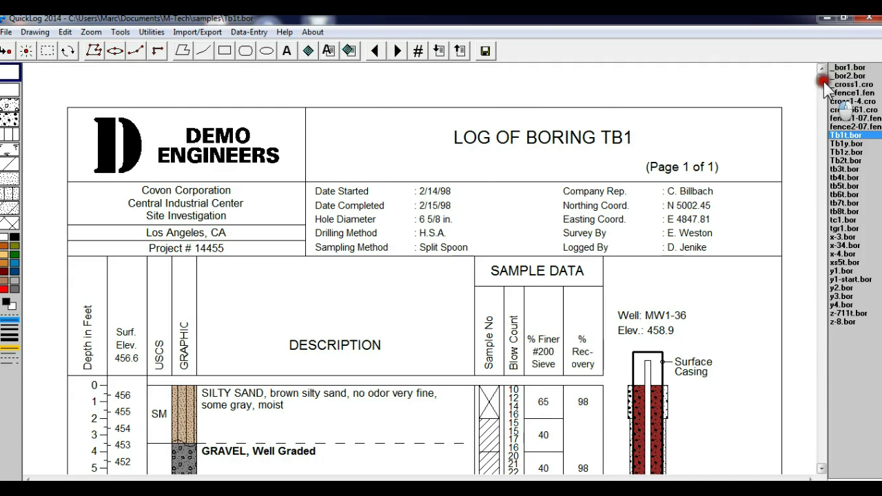
pyautogui.click(817, 301)
pyautogui.moveTo(818, 301); pyautogui.dragTo(824, 68)
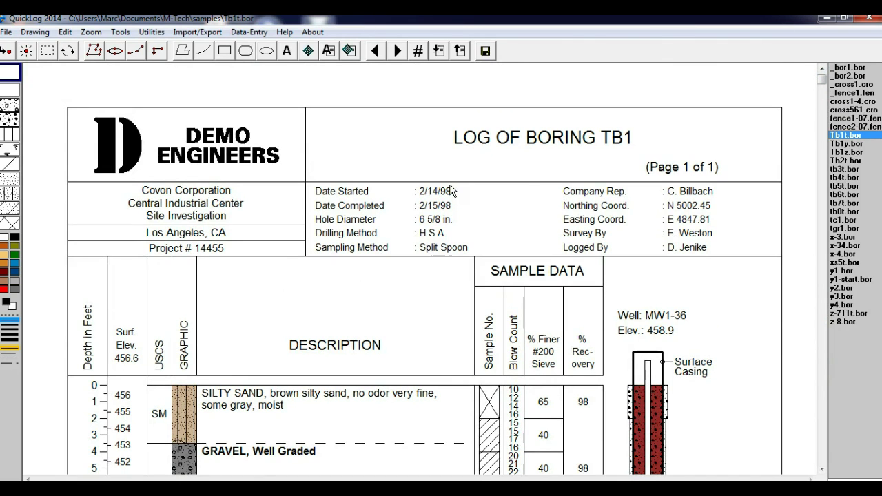
pyautogui.click(124, 490)
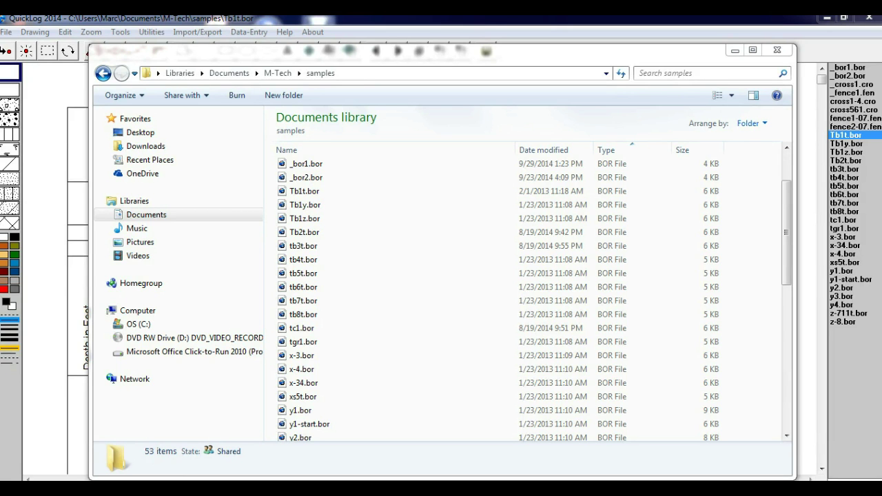
pyautogui.click(734, 50)
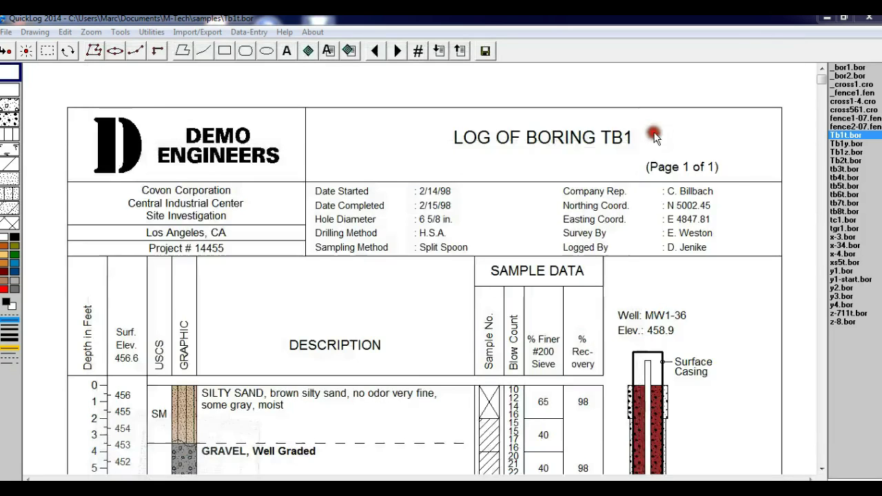
# - Open the sample log Tb2t.bor and examine its graphs, well diagram, descriptions and footer down to the end of the page
pyautogui.click(843, 160)
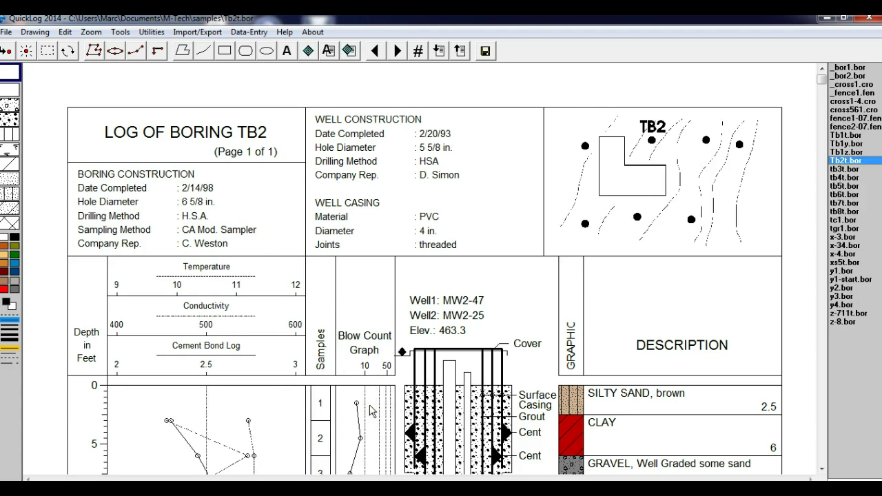
pyautogui.click(822, 86)
pyautogui.moveTo(821, 86)
pyautogui.mouseDown()
pyautogui.moveTo(823, 234)
pyautogui.moveTo(822, 222)
pyautogui.mouseUp()
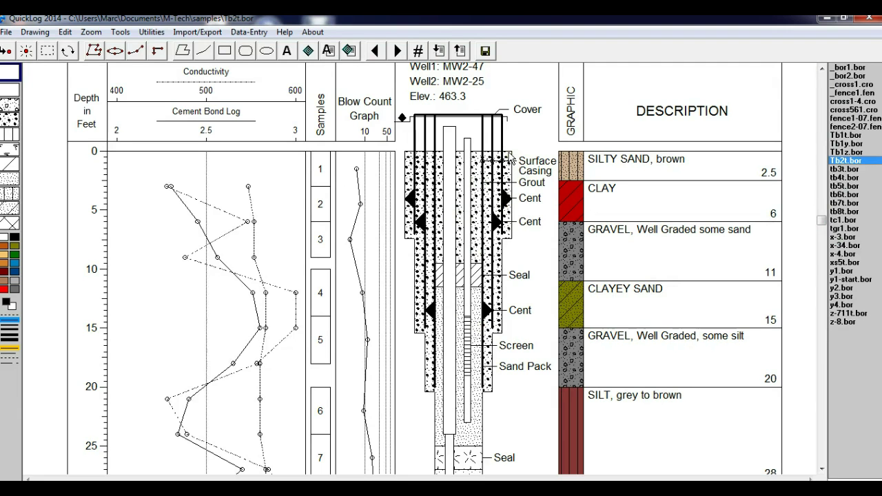
pyautogui.moveTo(821, 223); pyautogui.dragTo(821, 455)
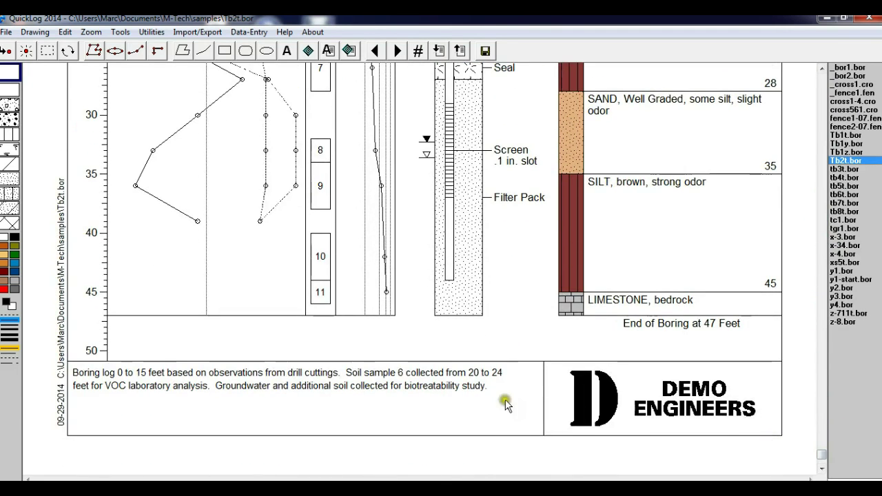
pyautogui.moveTo(823, 385); pyautogui.dragTo(829, 73)
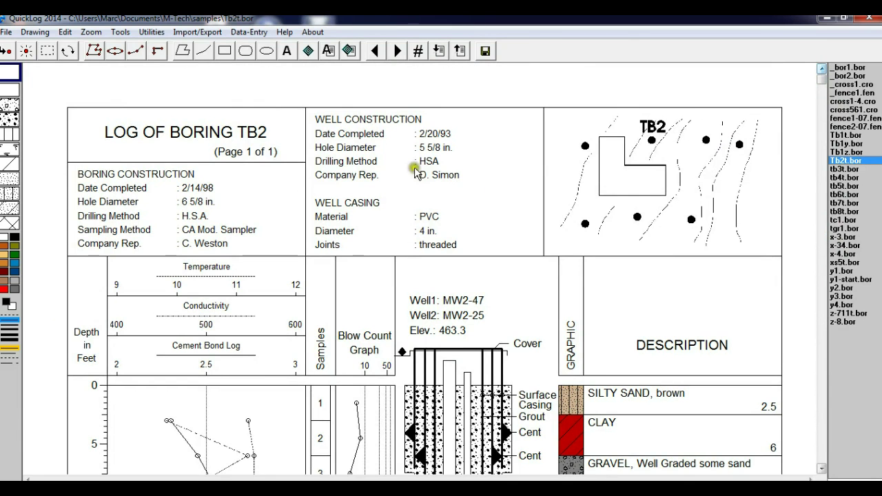
# - Take the map, notes and logo blocks out of the TB2 log's header and footer layout, apply it and check the header
pyautogui.click(171, 137)
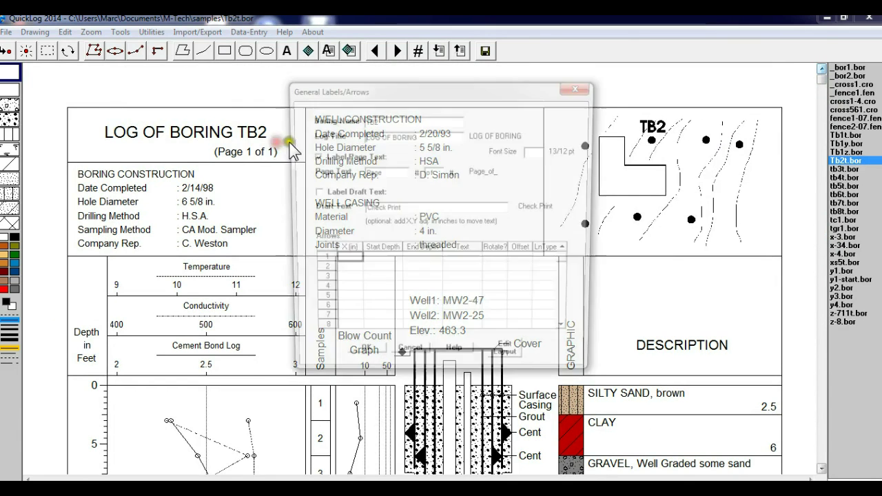
pyautogui.click(510, 357)
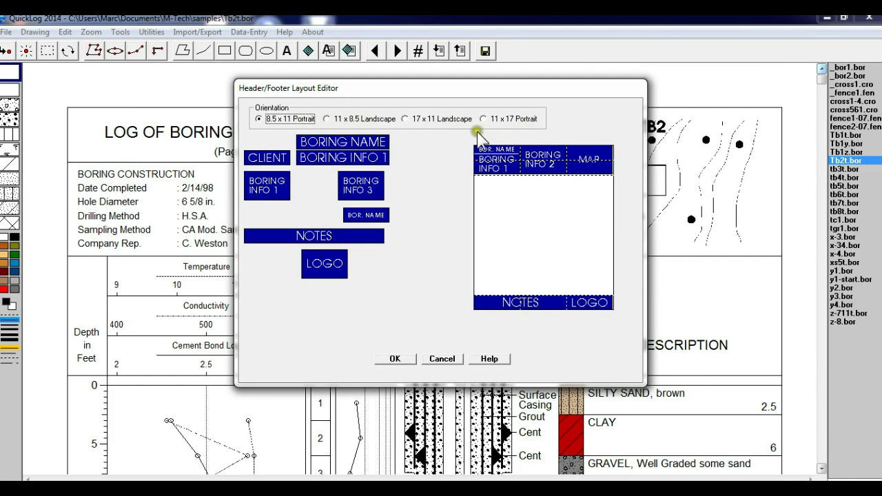
pyautogui.moveTo(388, 92); pyautogui.dragTo(395, 290)
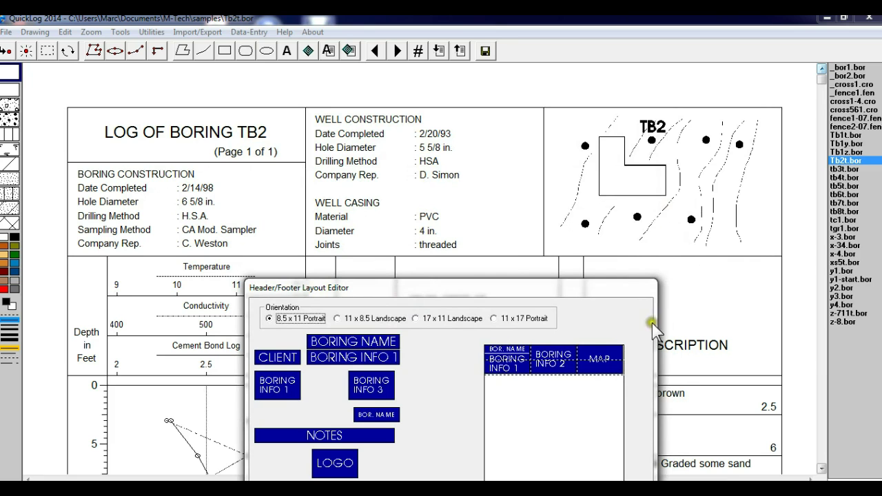
pyautogui.moveTo(598, 357); pyautogui.dragTo(455, 387)
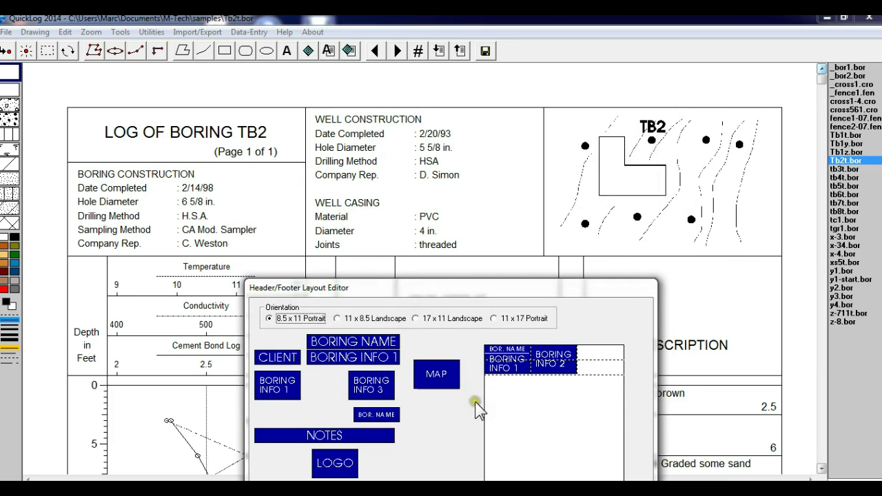
pyautogui.moveTo(518, 290); pyautogui.dragTo(409, 115)
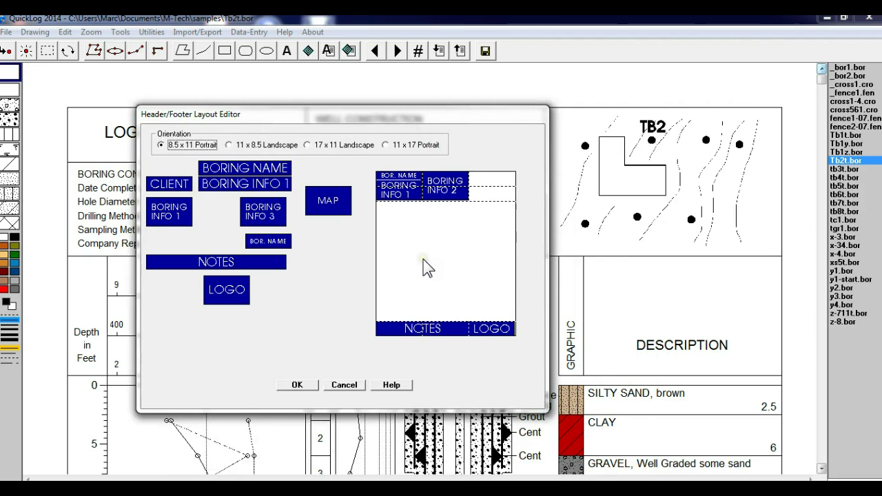
pyautogui.moveTo(407, 331)
pyautogui.mouseDown()
pyautogui.moveTo(238, 338)
pyautogui.moveTo(461, 338)
pyautogui.moveTo(331, 315)
pyautogui.moveTo(328, 305)
pyautogui.mouseUp()
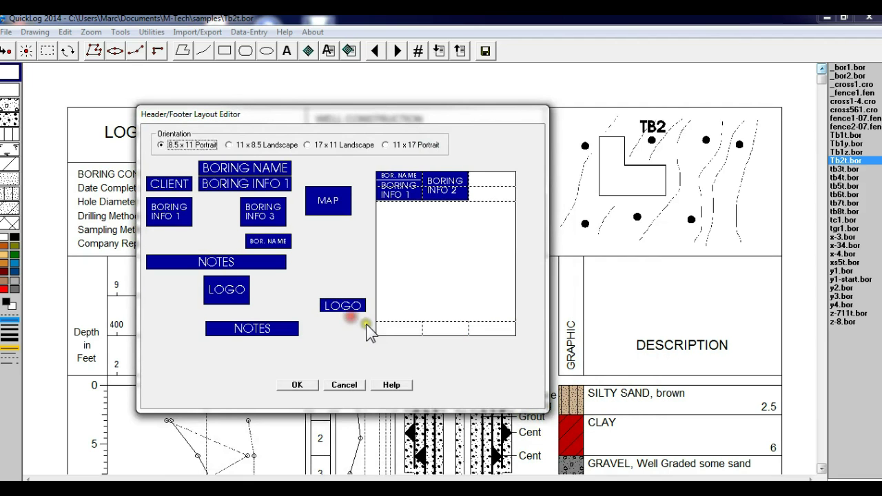
pyautogui.click(312, 387)
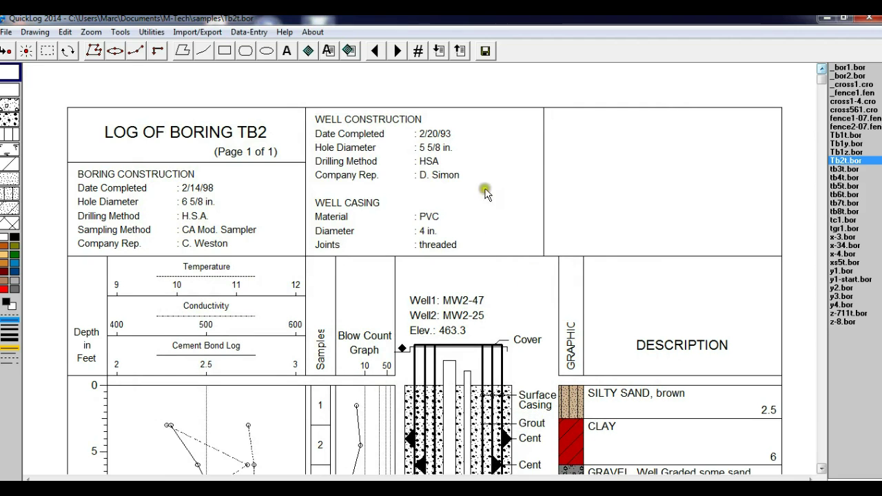
pyautogui.moveTo(822, 80)
pyautogui.mouseDown()
pyautogui.moveTo(823, 449)
pyautogui.moveTo(802, 154)
pyautogui.moveTo(819, 69)
pyautogui.mouseUp()
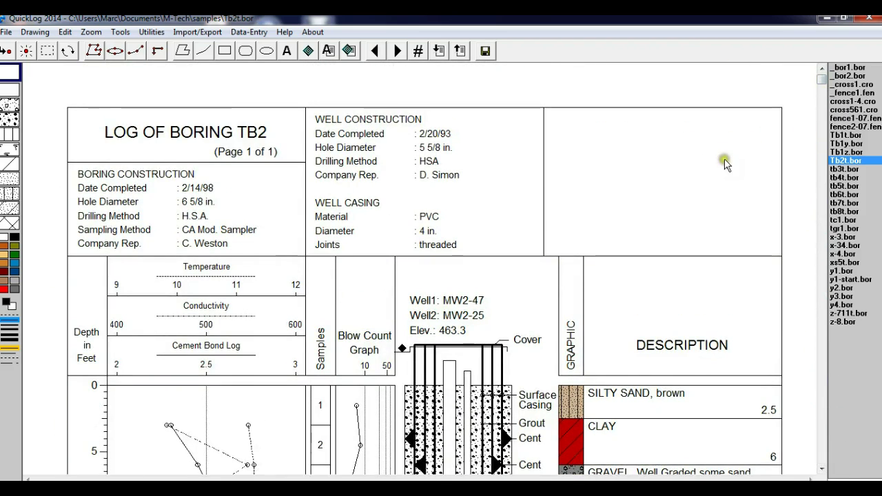
# - Open _bor1.bor without saving the current log, compare its header with the blocks in its header/footer layout, and leave the layout unchanged
pyautogui.click(844, 67)
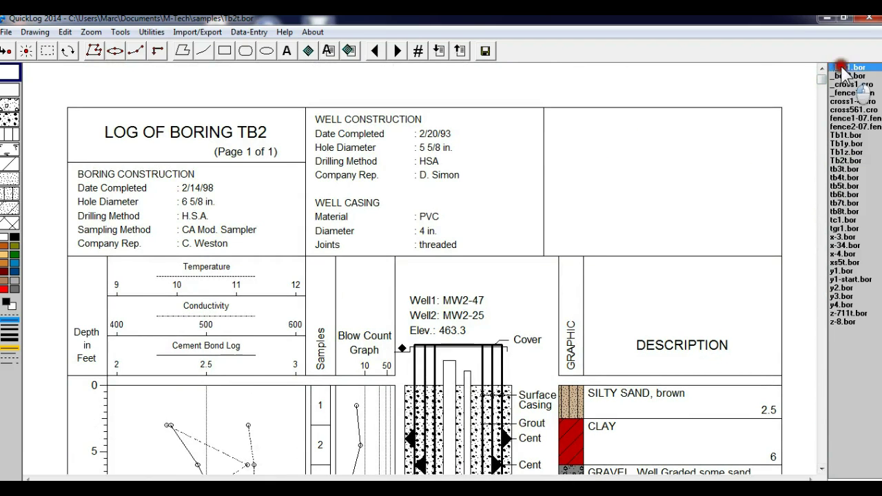
pyautogui.click(498, 298)
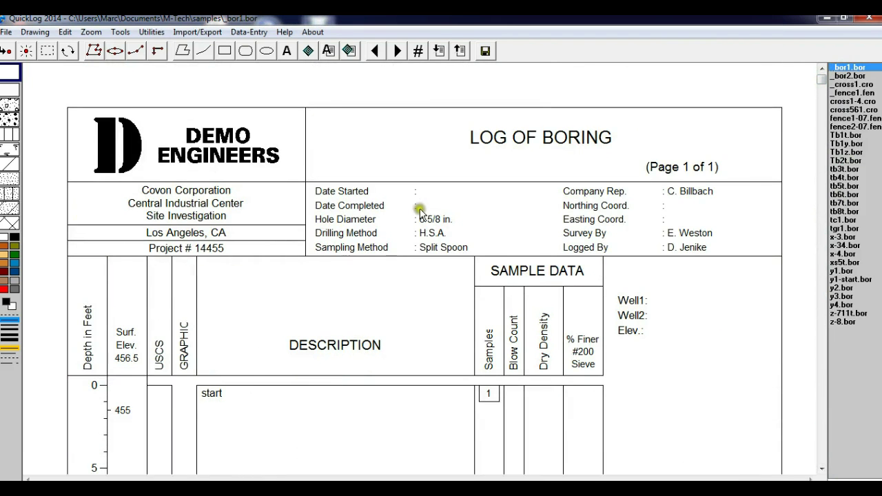
pyautogui.click(481, 145)
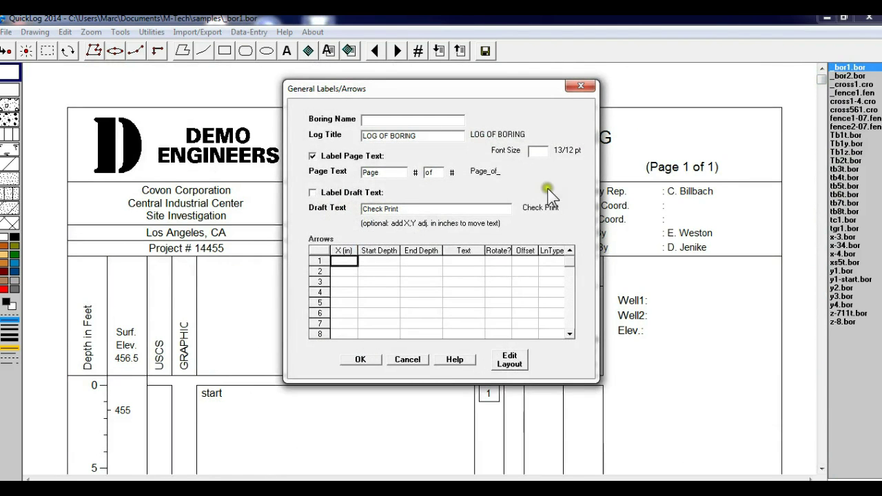
pyautogui.click(512, 358)
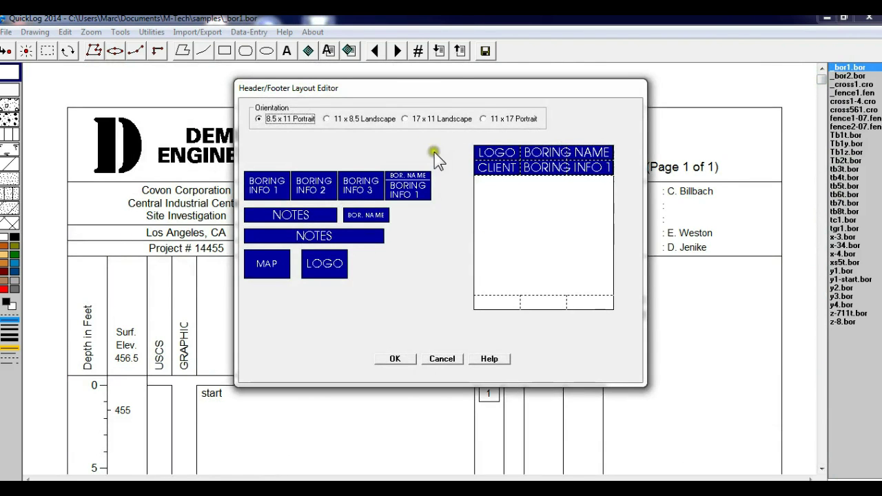
pyautogui.moveTo(413, 93); pyautogui.dragTo(530, 160)
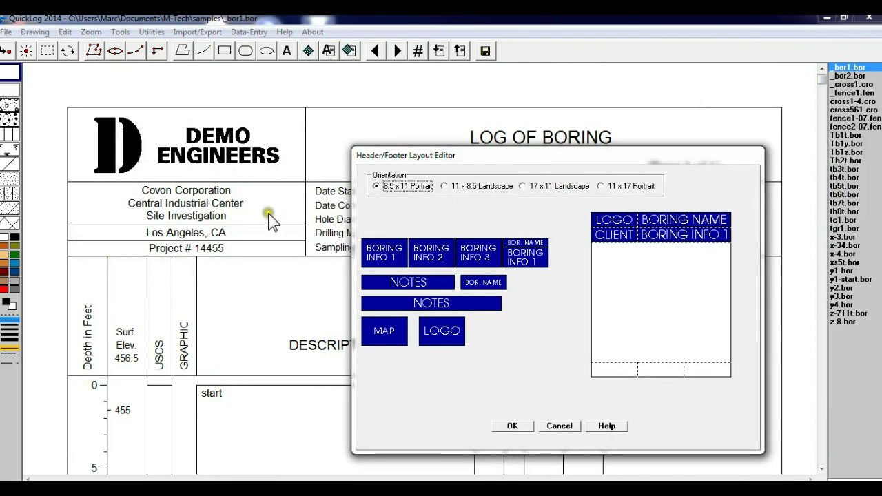
pyautogui.moveTo(482, 165); pyautogui.dragTo(181, 146)
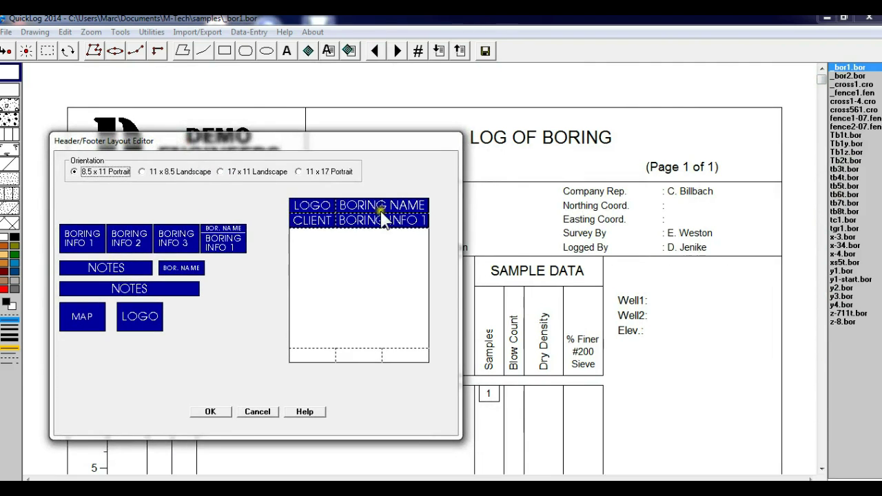
pyautogui.moveTo(377, 140); pyautogui.dragTo(586, 134)
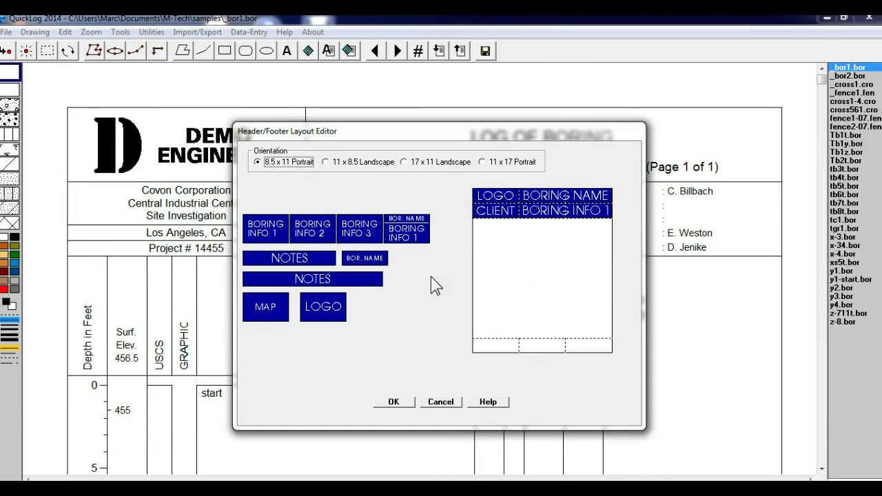
pyautogui.click(450, 401)
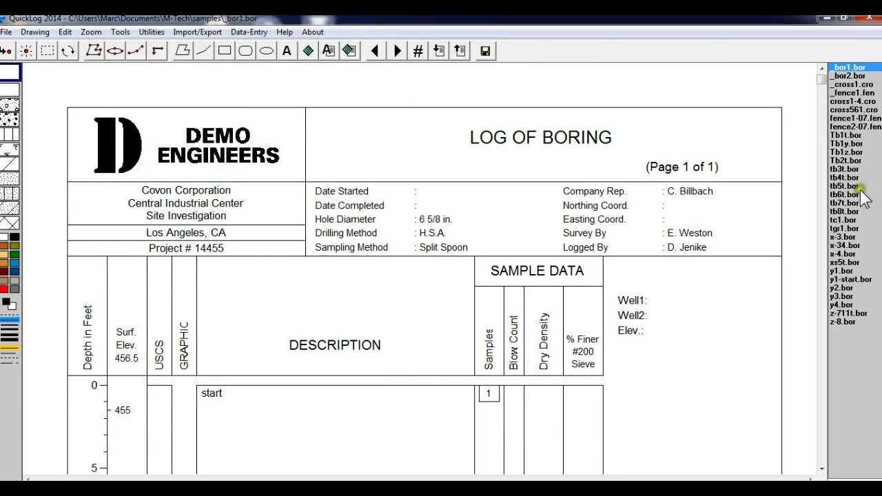
# - Open the sample logs tb3t.bor and tb4t.bor one after the other and examine their headers, graphs and sample columns
pyautogui.doubleClick(846, 168)
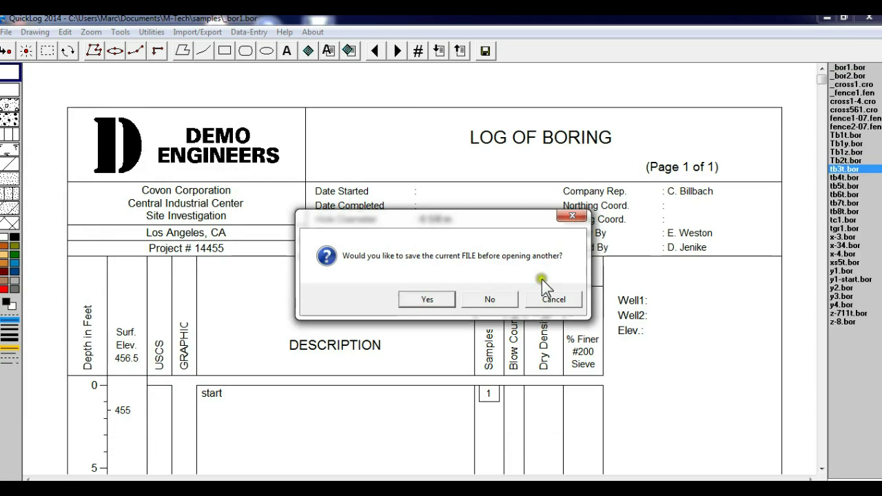
pyautogui.click(551, 298)
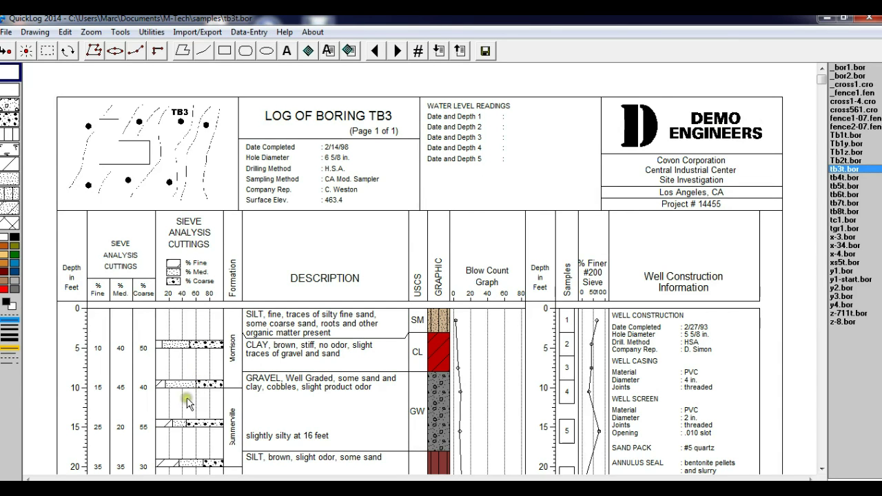
pyautogui.click(834, 177)
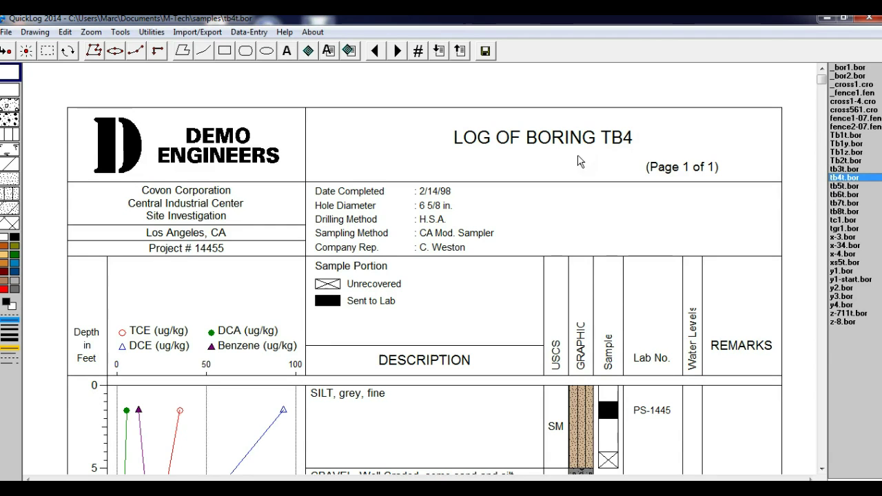
pyautogui.moveTo(822, 80); pyautogui.dragTo(822, 144)
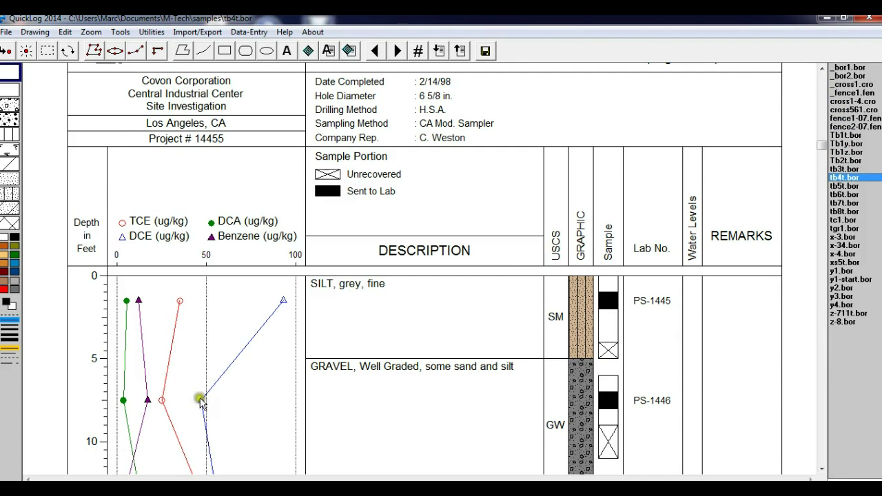
# - Open the sample log tb5t.bor and examine its sample symbols, Atterburg limits graph and well diagram down to the end of the boring
pyautogui.click(837, 187)
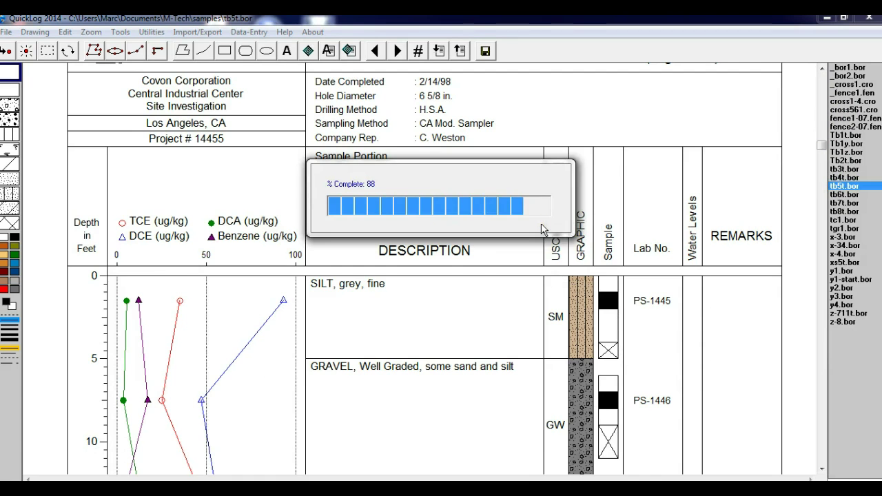
pyautogui.click(815, 120)
pyautogui.moveTo(815, 119); pyautogui.dragTo(817, 185)
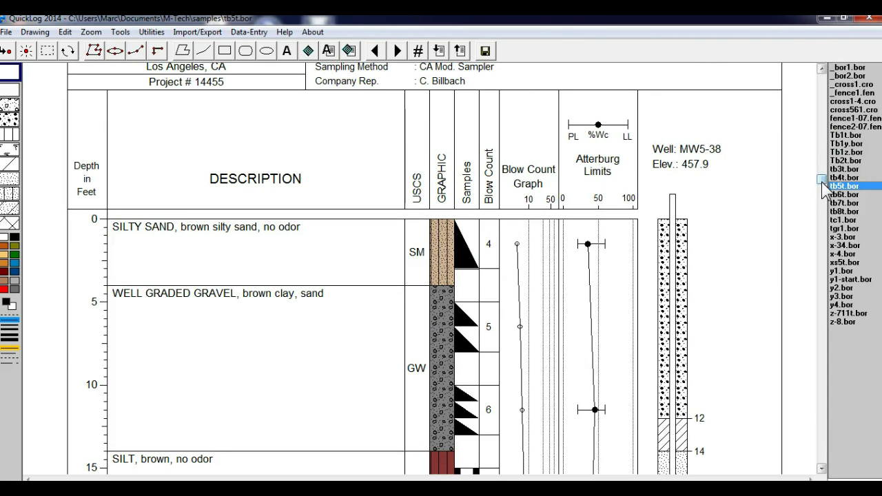
pyautogui.moveTo(824, 184); pyautogui.dragTo(818, 426)
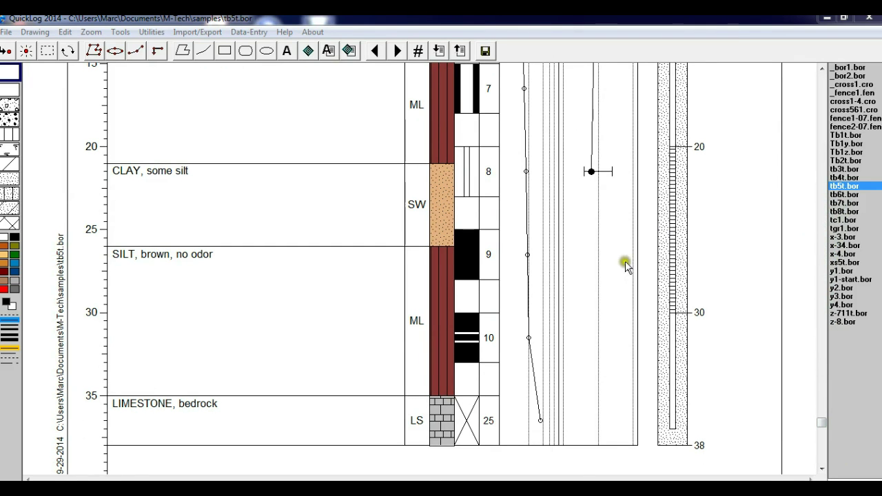
# - Open the sample log tc1.bor and inspect the design layout of its custom header without changing it
pyautogui.click(843, 219)
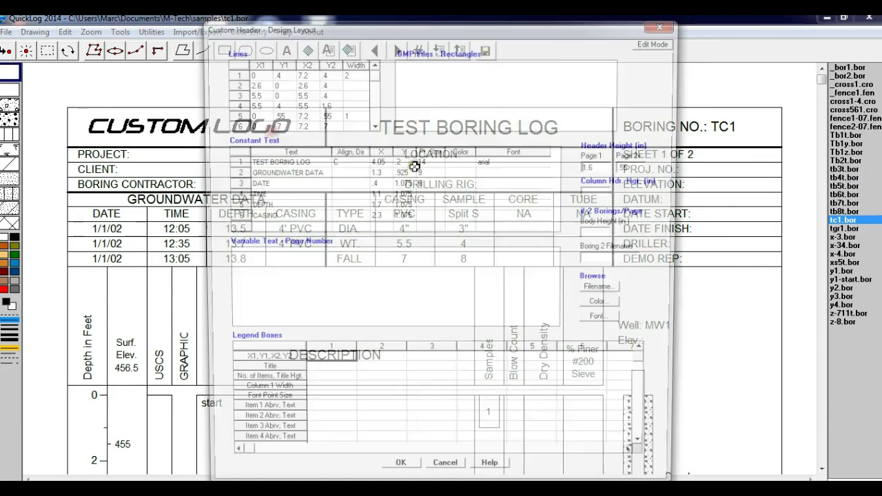
pyautogui.doubleClick(407, 166)
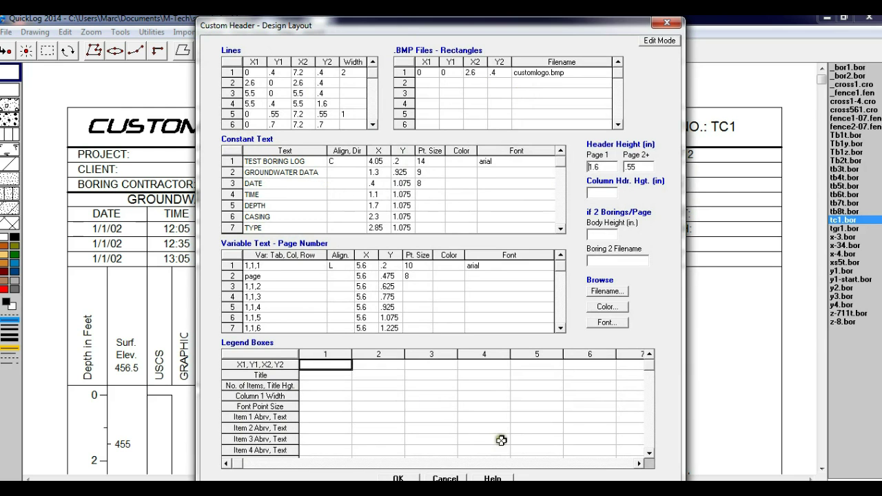
pyautogui.click(445, 476)
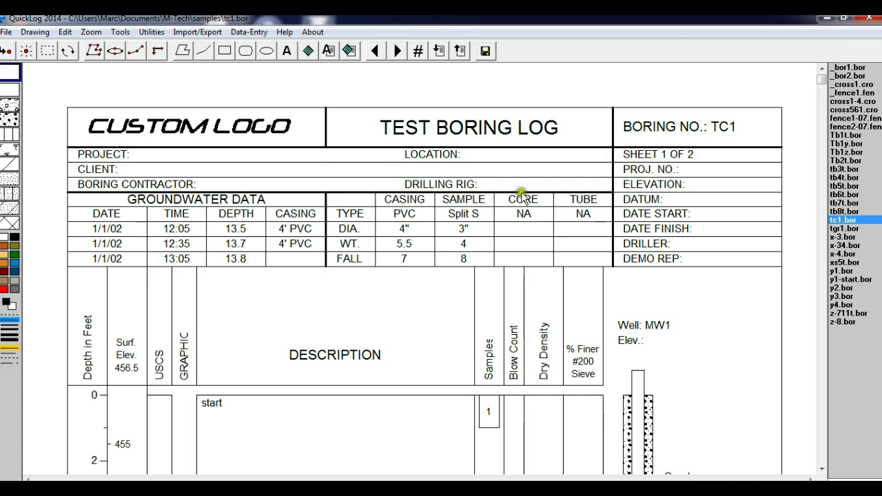
# - Open the sample log tgr1.bor and examine its grain size and lithology column
pyautogui.click(834, 228)
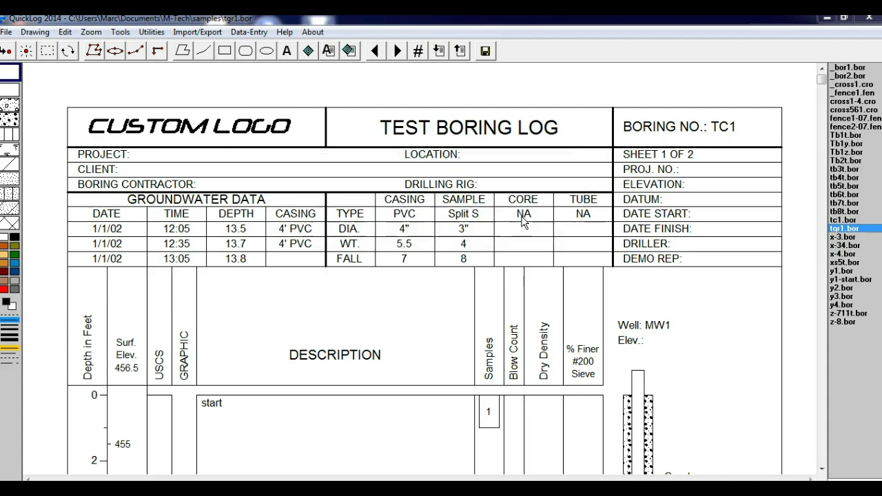
pyautogui.moveTo(820, 82); pyautogui.dragTo(821, 215)
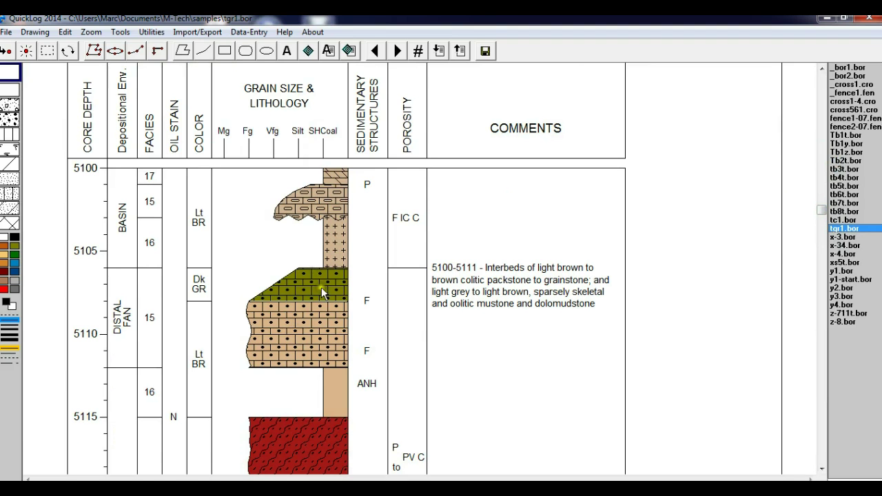
pyautogui.doubleClick(324, 234)
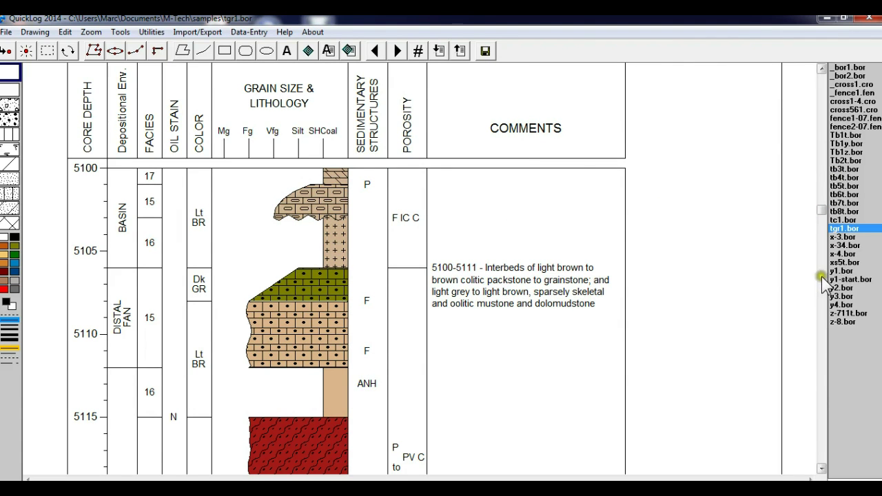
# - Open the sample log xs5t.bor and examine its diagram of several wells in one borehole and the lithology beside it
pyautogui.click(839, 262)
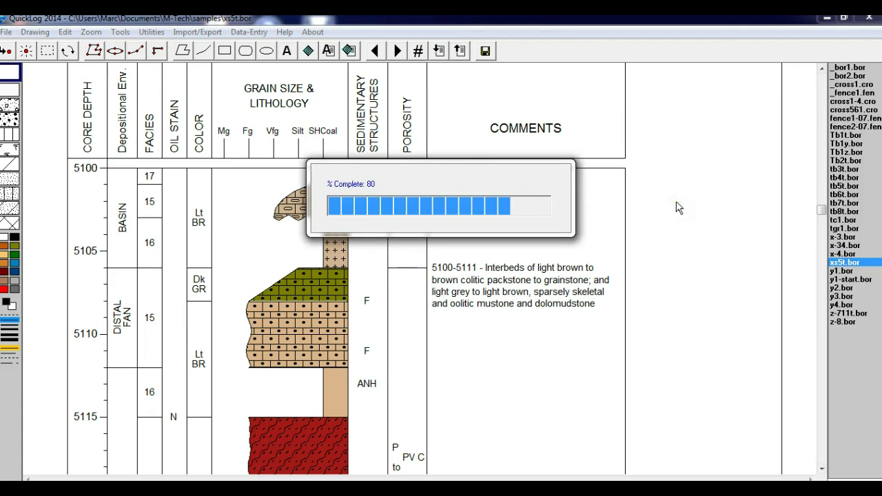
pyautogui.moveTo(822, 79); pyautogui.dragTo(811, 250)
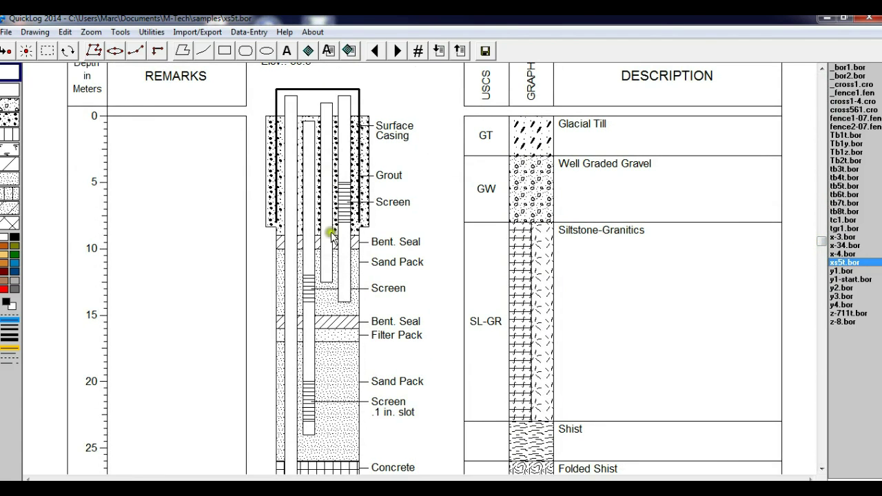
pyautogui.moveTo(820, 242)
pyautogui.mouseDown()
pyautogui.moveTo(819, 347)
pyautogui.moveTo(817, 227)
pyautogui.mouseUp()
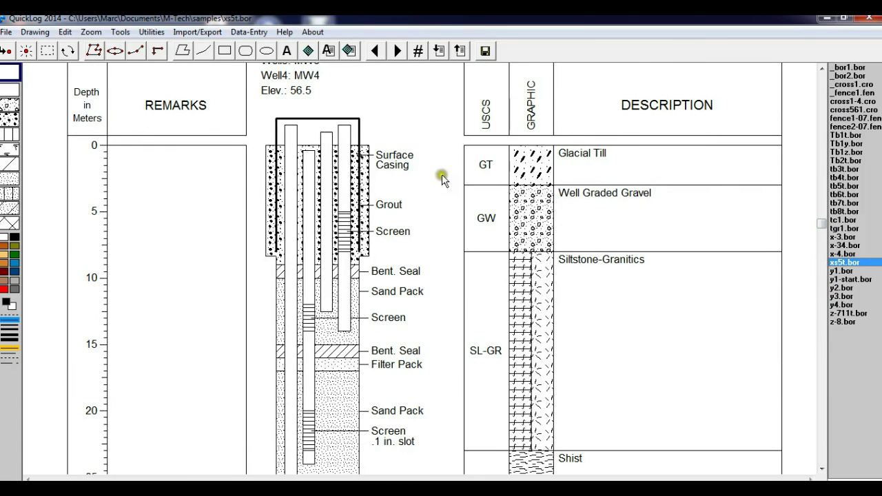
pyautogui.click(429, 139)
pyautogui.click(695, 278)
# - Open the sample logs y2.bor and y3.bor in turn, examining y3.bor down to its footer
pyautogui.click(842, 287)
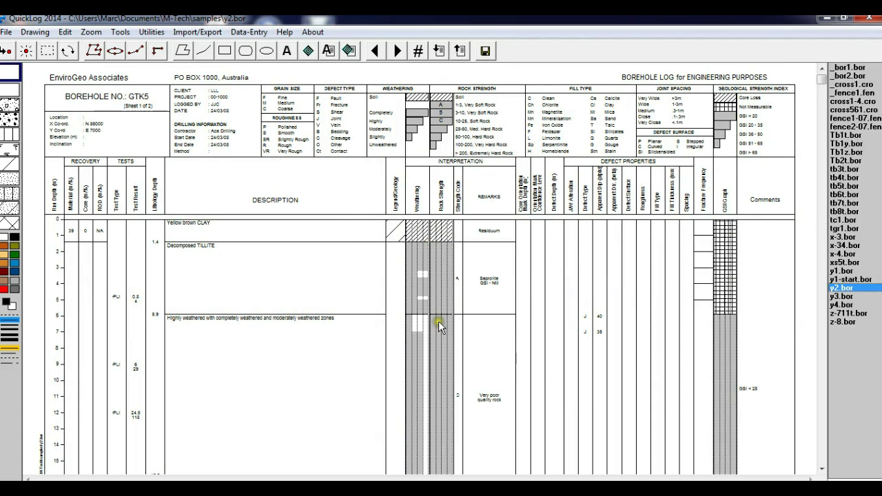
pyautogui.click(841, 296)
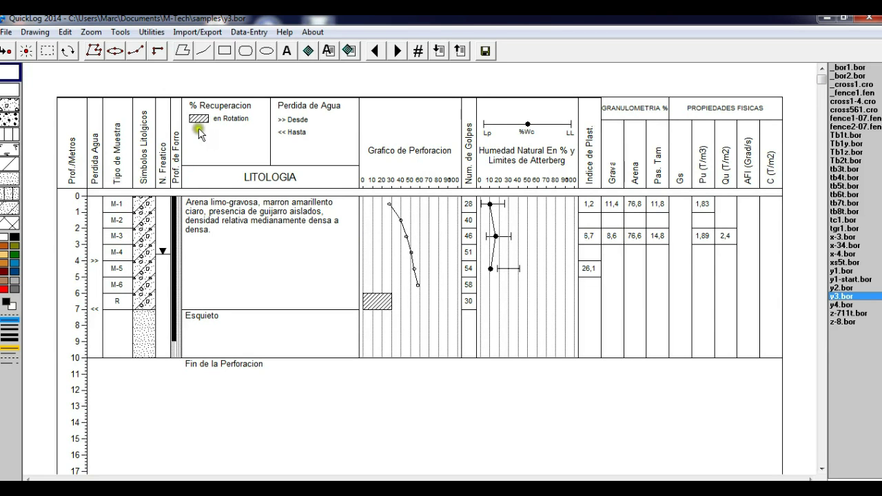
pyautogui.click(822, 79)
pyautogui.moveTo(823, 80); pyautogui.dragTo(821, 415)
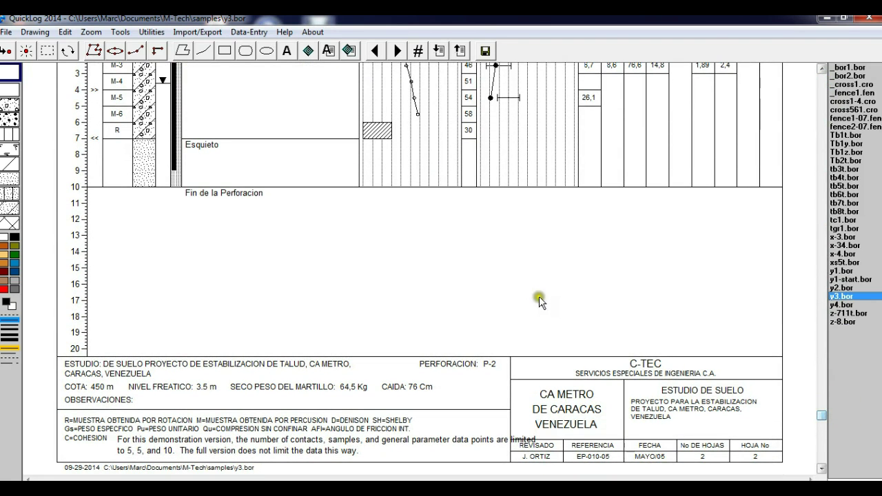
# - Open the sample log y4.bor and examine it from the header down to its footer
pyautogui.click(841, 305)
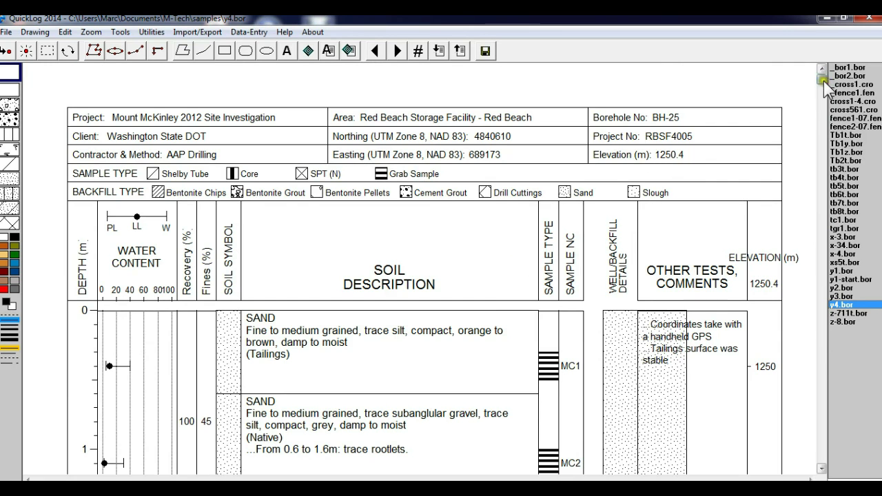
pyautogui.click(821, 372)
pyautogui.moveTo(821, 371); pyautogui.dragTo(820, 467)
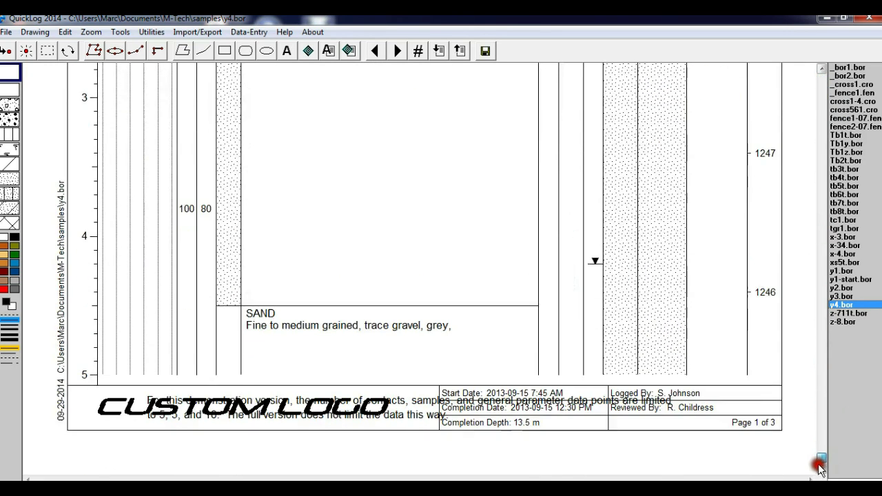
# - Open the sample log z-711t.bor and examine its gamma and resistivity curves, lithology and well diagram, returning to the header
pyautogui.click(846, 313)
pyautogui.click(651, 248)
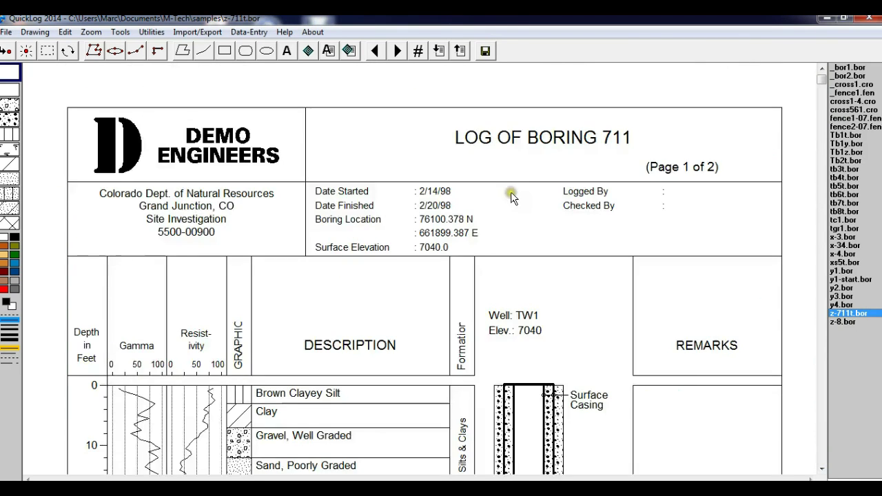
pyautogui.moveTo(823, 84); pyautogui.dragTo(822, 180)
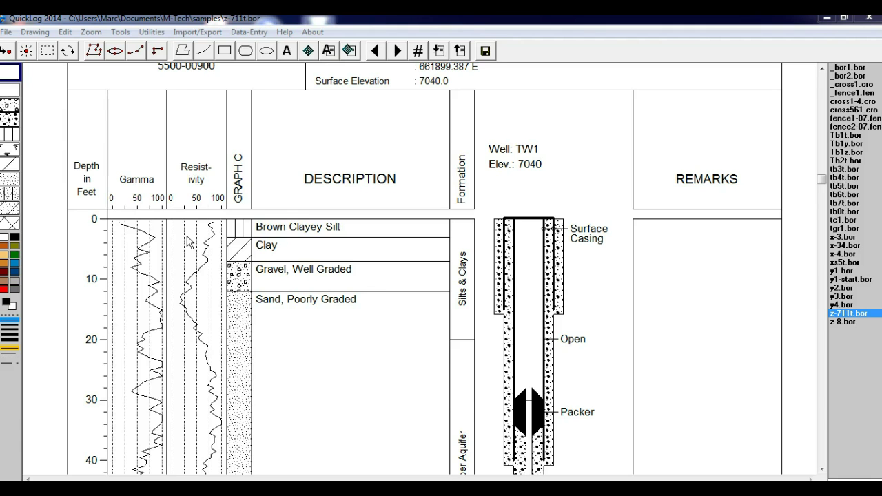
pyautogui.scroll(-5, 332, 313)
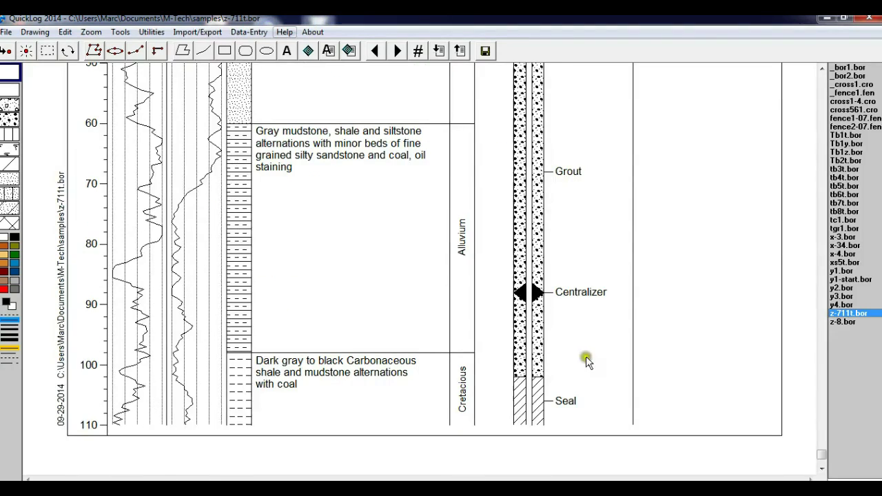
pyautogui.moveTo(818, 452); pyautogui.dragTo(808, 65)
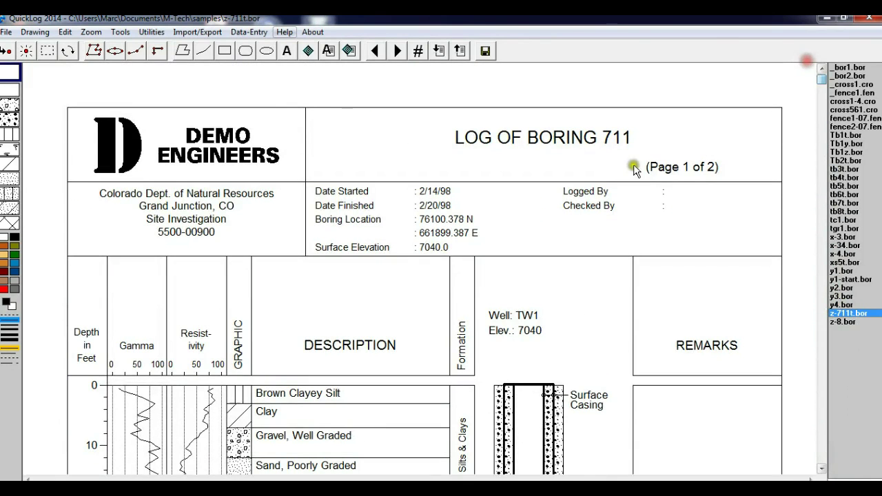
pyautogui.click(564, 183)
pyautogui.click(241, 171)
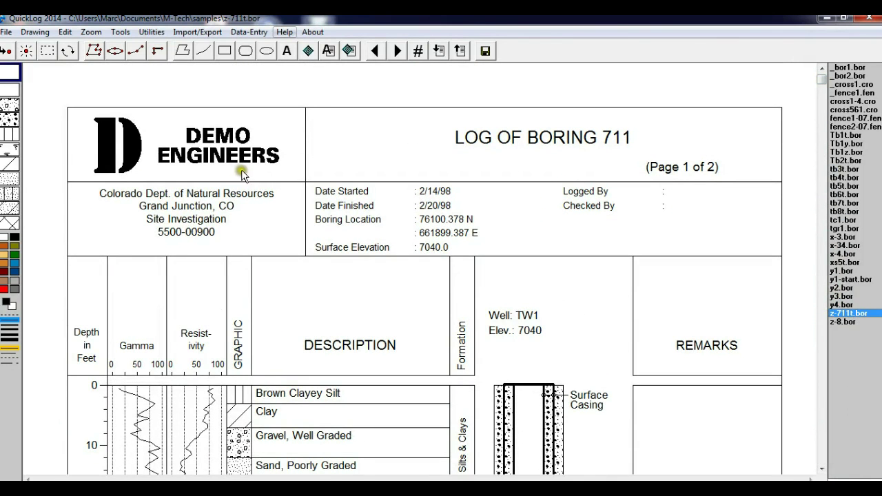
# - Open the help contents and bring up the QuickLog Tutorial topic on creating a template log
pyautogui.click(284, 32)
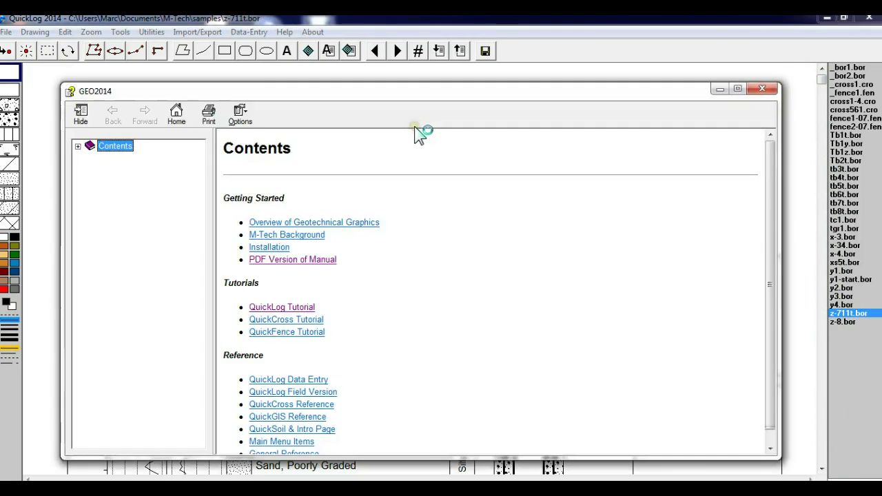
pyautogui.click(307, 308)
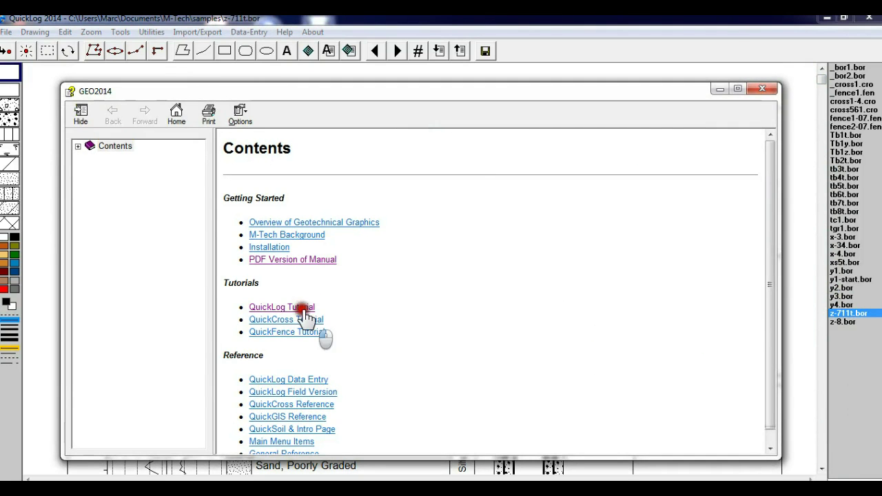
pyautogui.click(308, 199)
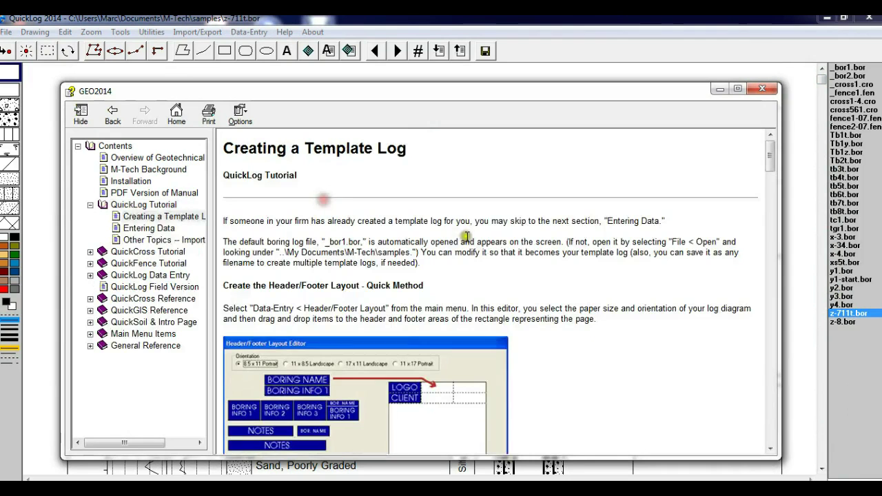